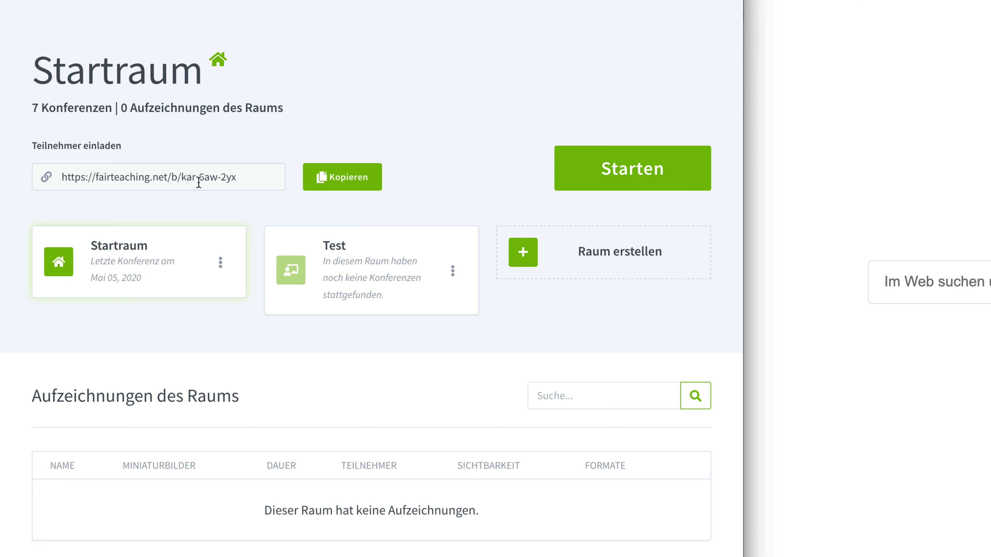
- Copy the participant invitation link of the Startraum room to the clipboard
{"action": "left_click_drag", "start_coordinate": [248, 178], "coordinate": [59, 177]}
{"action": "key", "text": "super+c"}
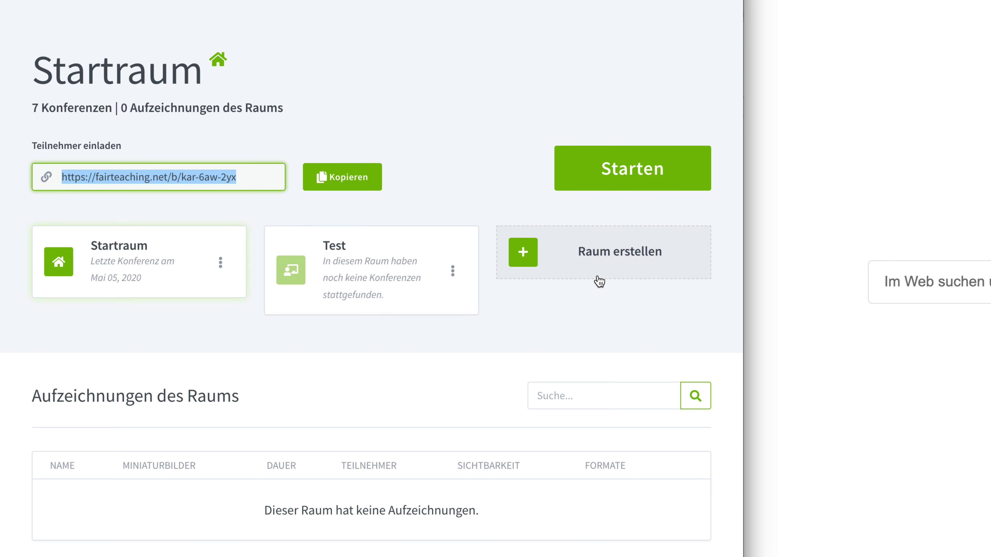
{"action": "left_click", "coordinate": [384, 291]}
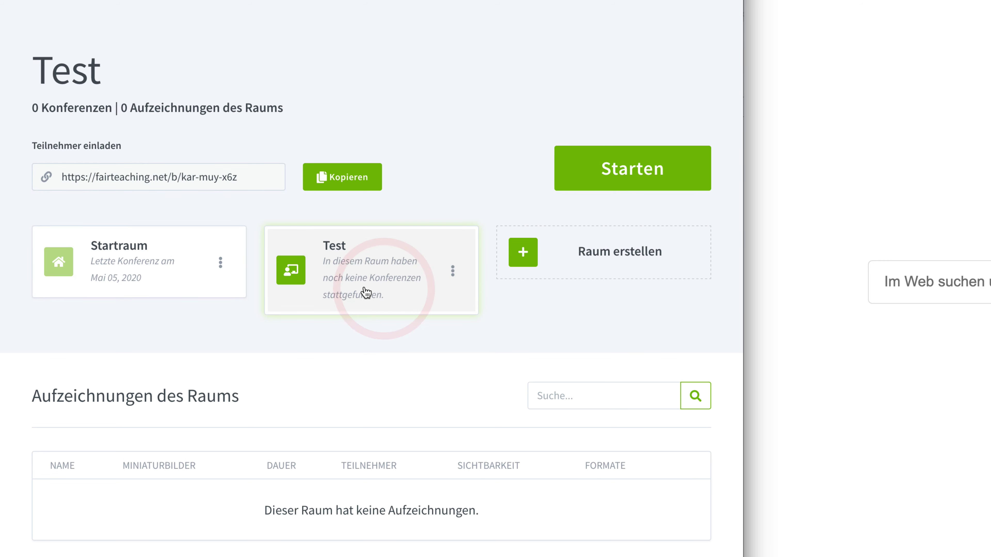
{"action": "left_click", "coordinate": [172, 267]}
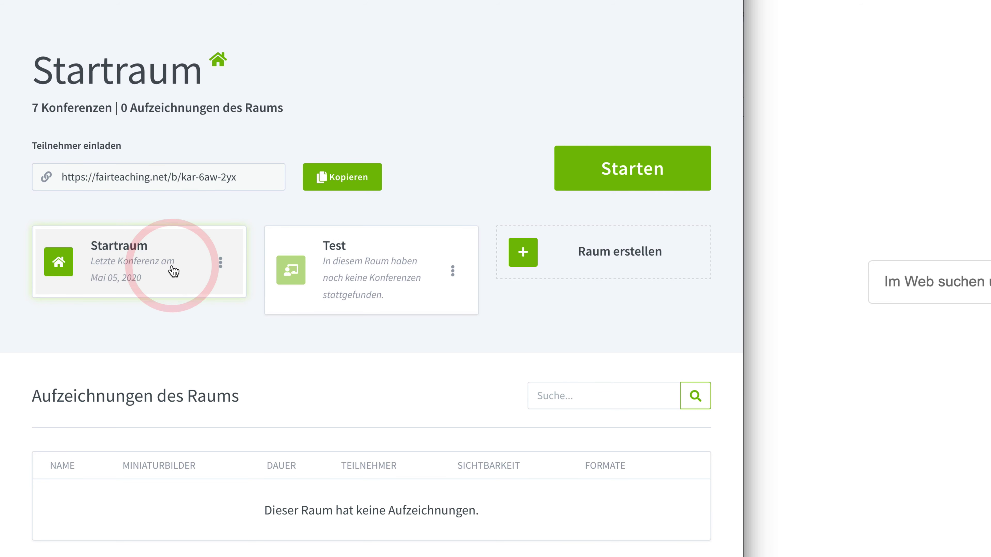
{"action": "left_click", "coordinate": [337, 180]}
{"action": "left_click", "coordinate": [337, 180]}
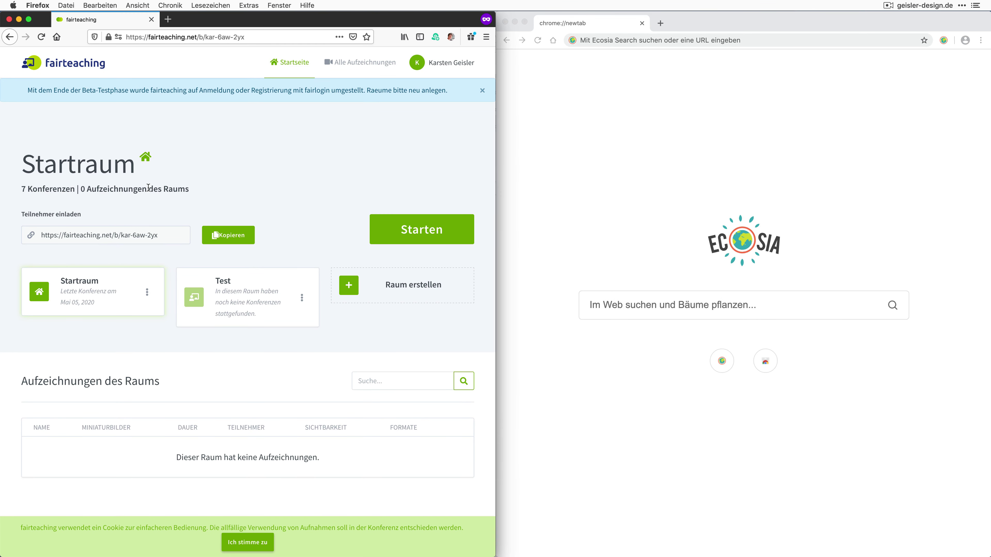
- Switch to the Chromium window and load the copied Startraum invitation link
{"action": "left_click", "coordinate": [644, 128]}
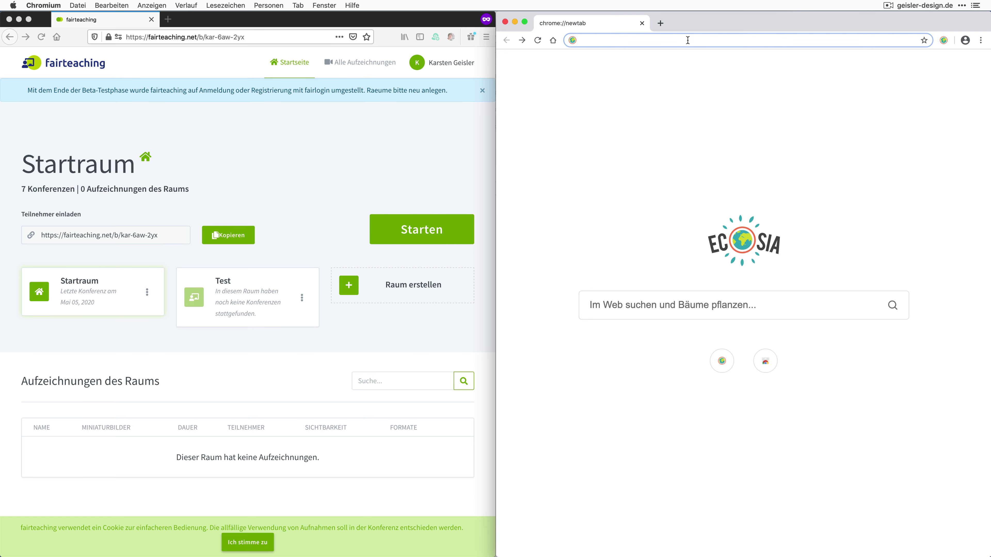
{"action": "key", "text": "super+v"}
{"action": "key", "text": "Return"}
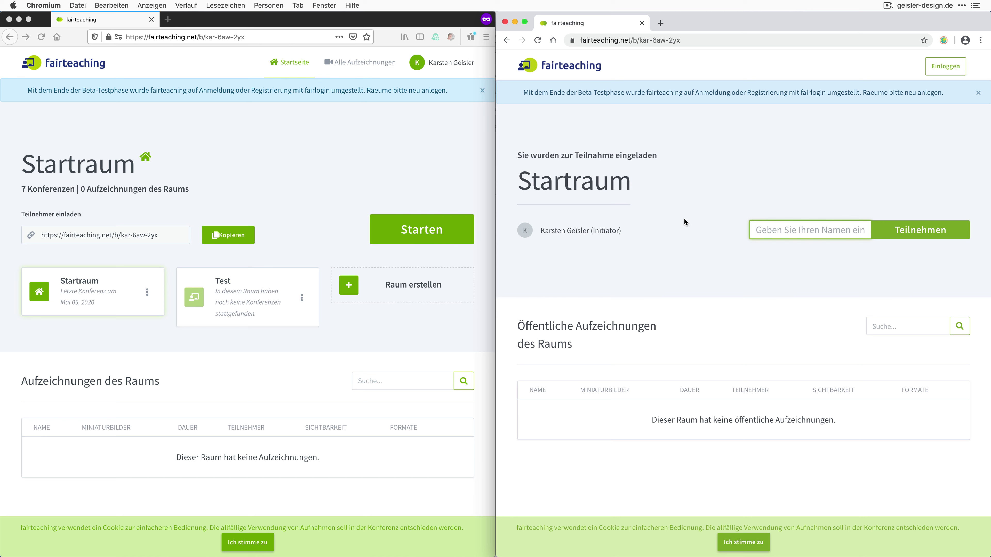
- Request to join the Startraum conference as a guest under the name abc (Teilnehmer)
{"action": "left_click", "coordinate": [761, 229]}
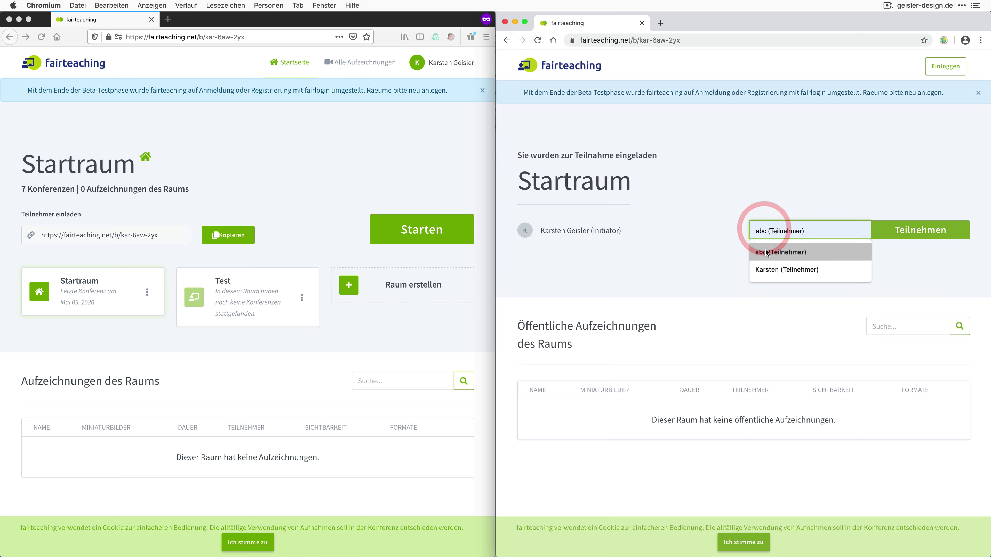
{"action": "left_click", "coordinate": [766, 252]}
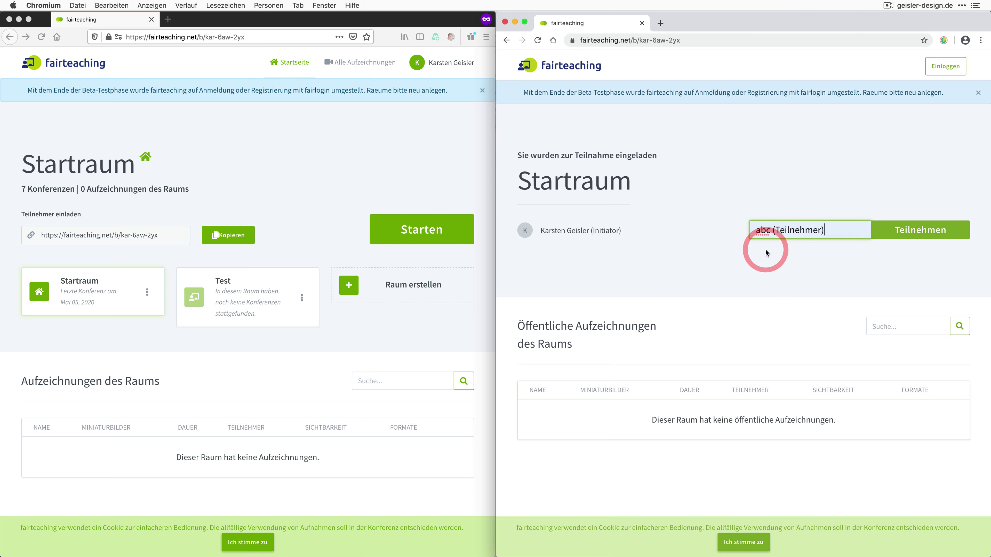
{"action": "left_click", "coordinate": [939, 230]}
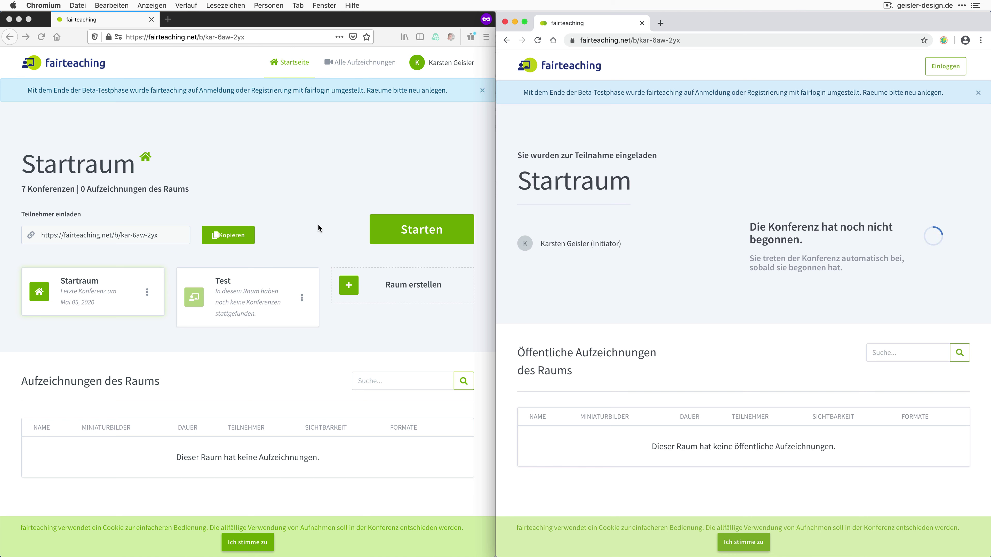
- In Firefox, start the Startraum conference and join with microphone, allowing the Sennheiser USB Headset and answering the echo test with Ja
{"action": "left_click", "coordinate": [303, 201]}
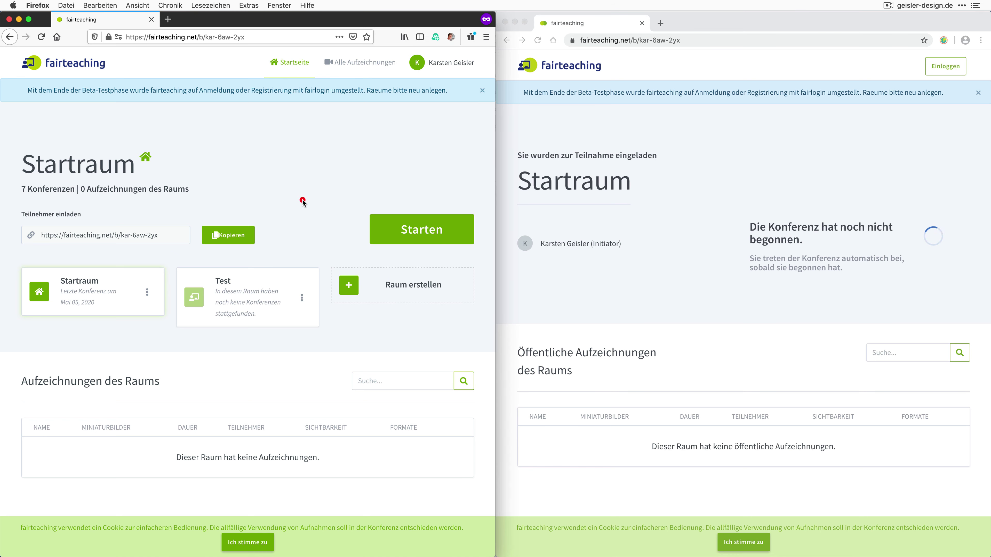
{"action": "left_click", "coordinate": [440, 234]}
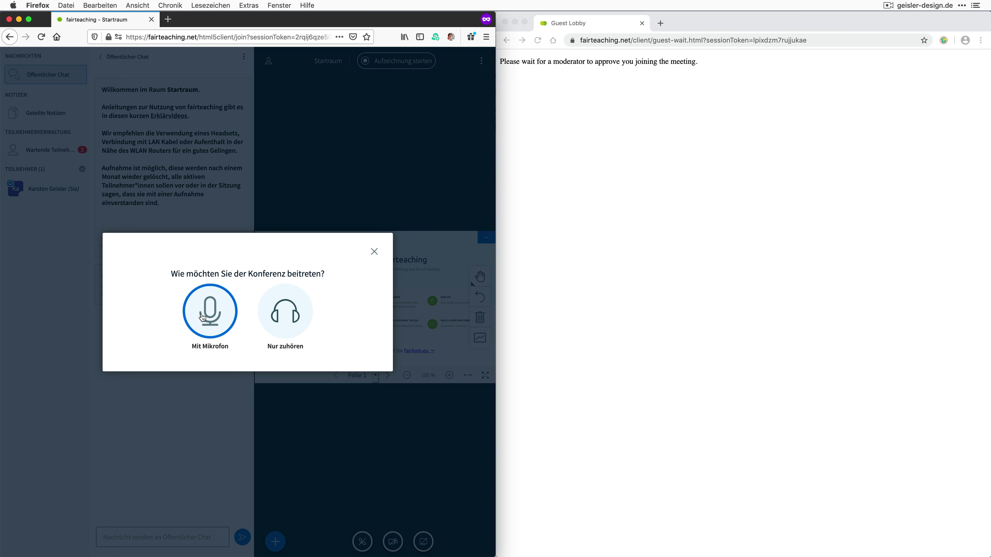
{"action": "left_click", "coordinate": [202, 317]}
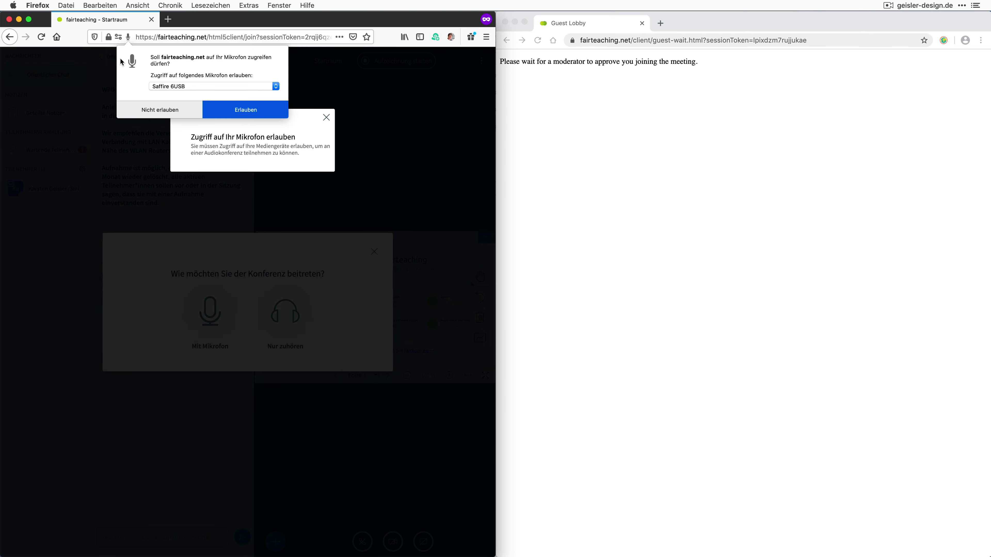
{"action": "left_click", "coordinate": [195, 86]}
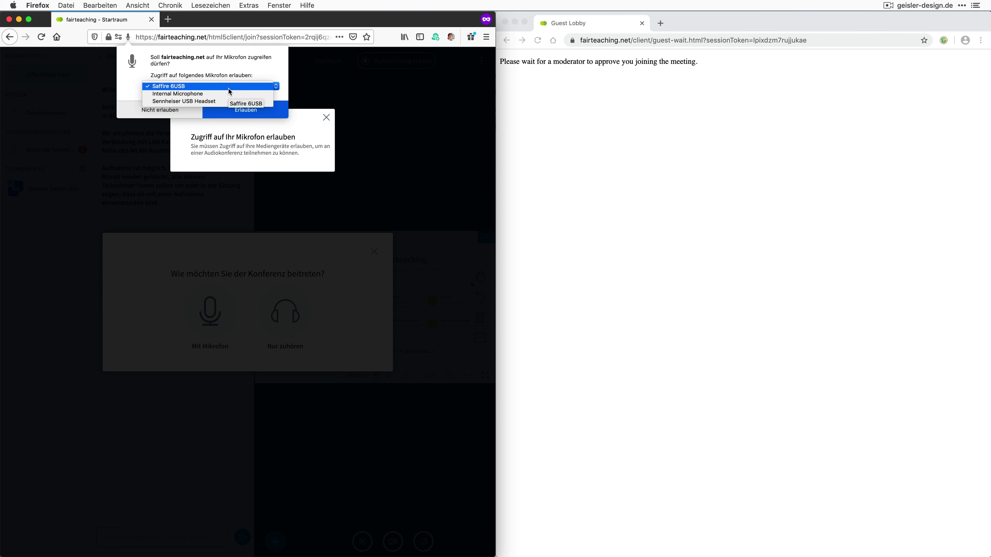
{"action": "left_click", "coordinate": [228, 101]}
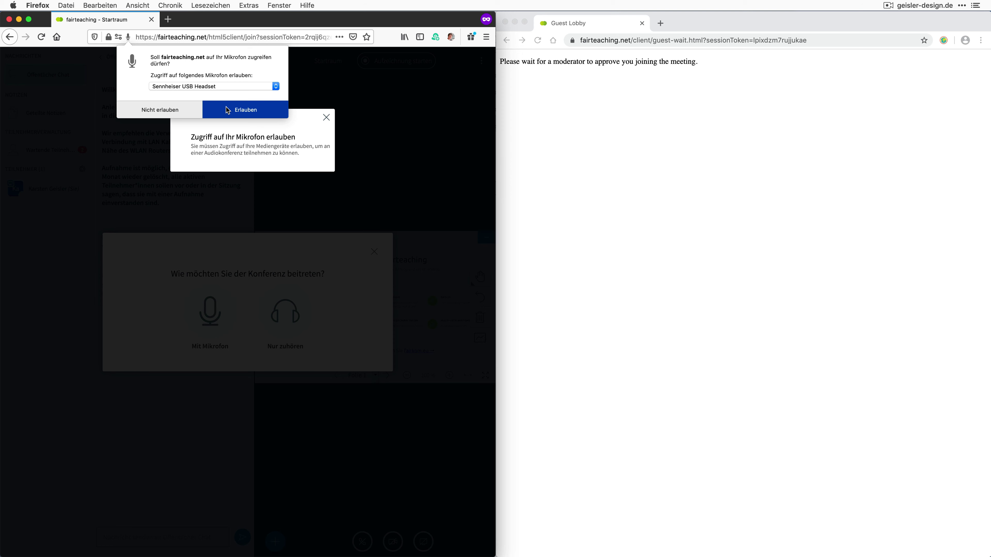
{"action": "left_click", "coordinate": [228, 110]}
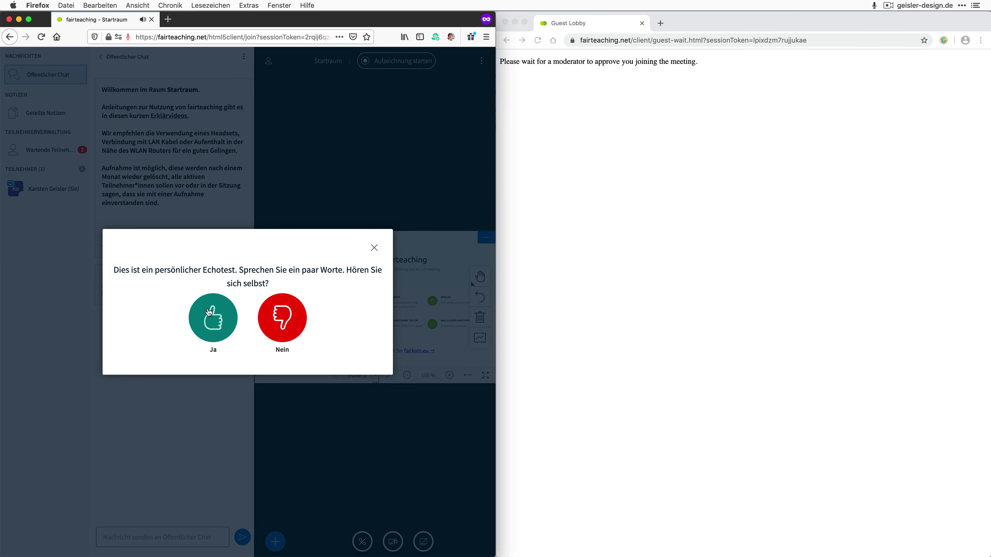
{"action": "left_click", "coordinate": [221, 312]}
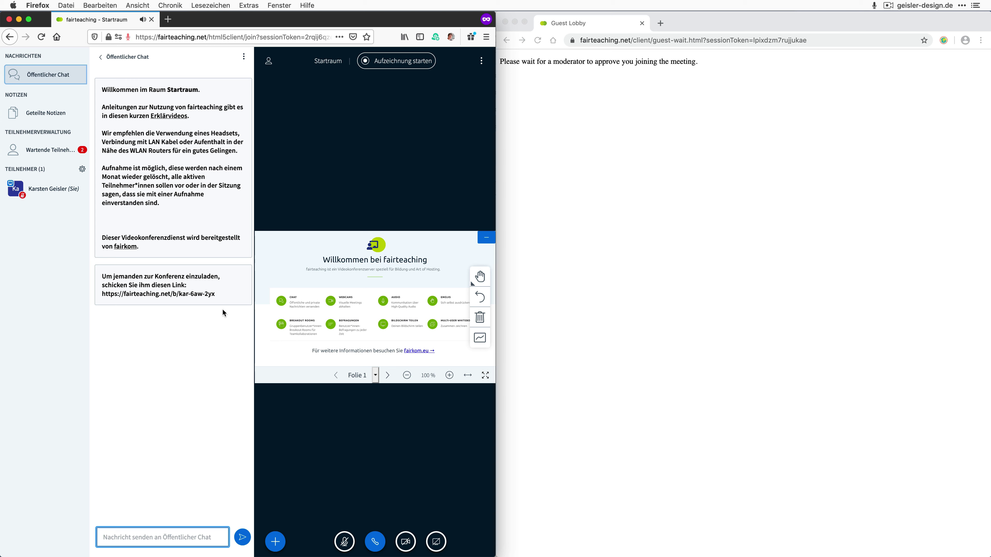
- As moderator, individually accept both waiting abc (Teilnehmer) guests into the conference
{"action": "left_click", "coordinate": [649, 136]}
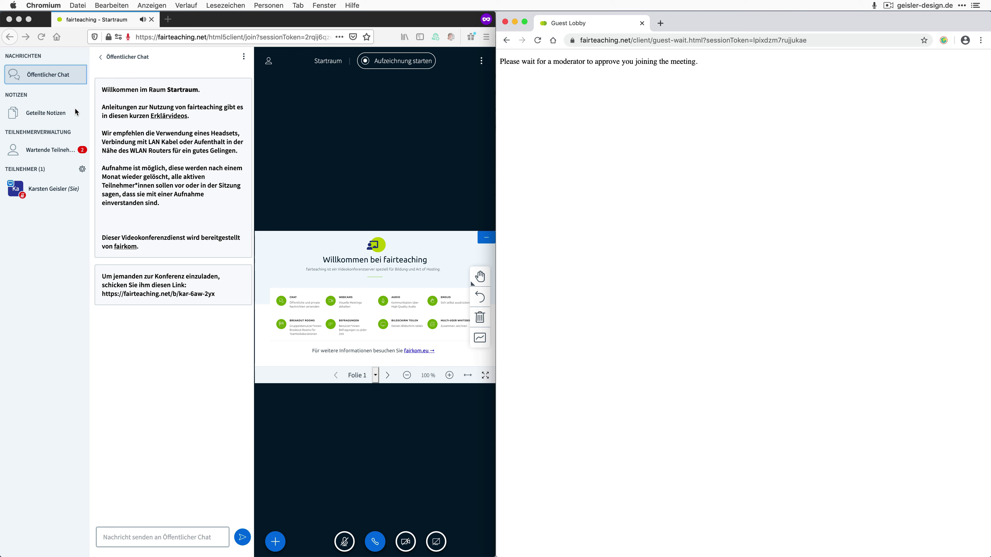
{"action": "left_click", "coordinate": [45, 132]}
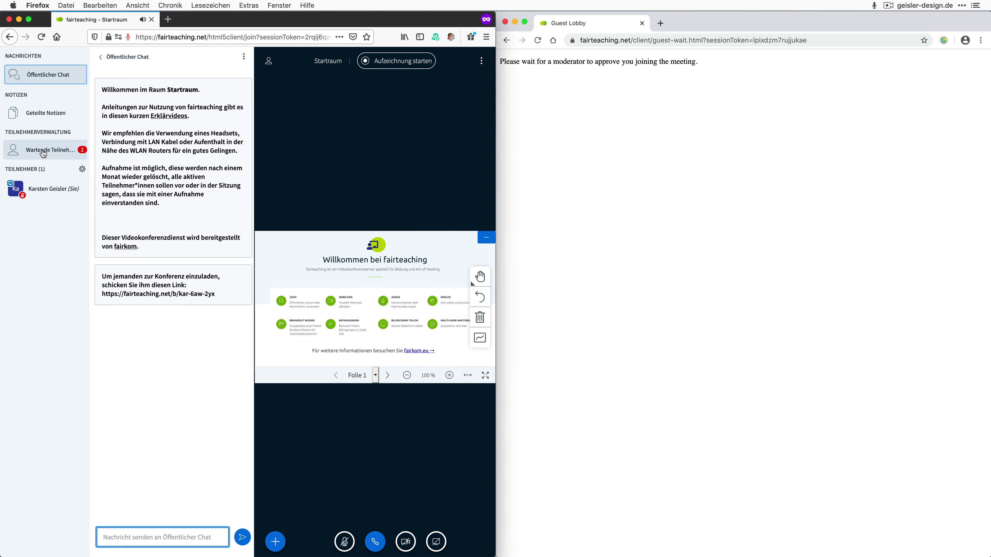
{"action": "left_click", "coordinate": [43, 153]}
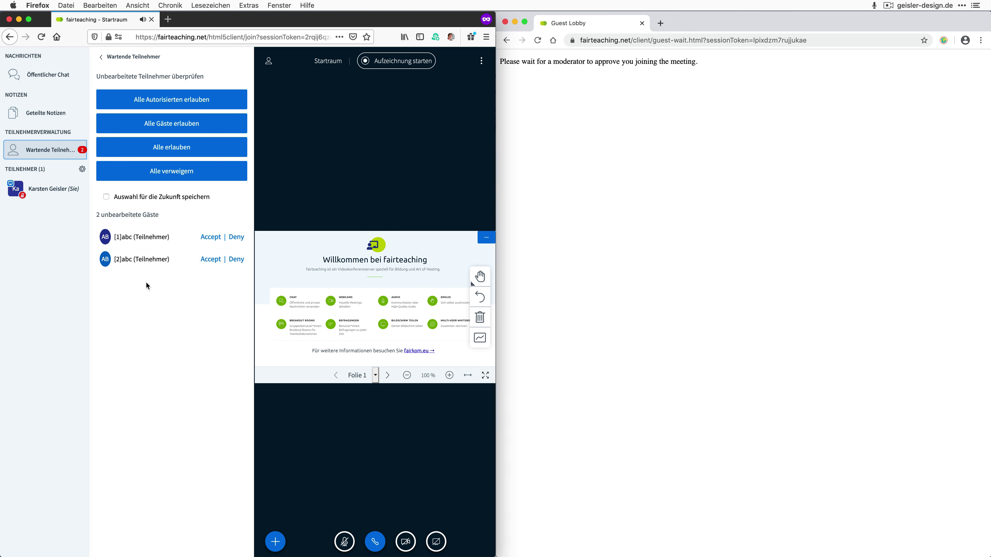
{"action": "left_click", "coordinate": [207, 260]}
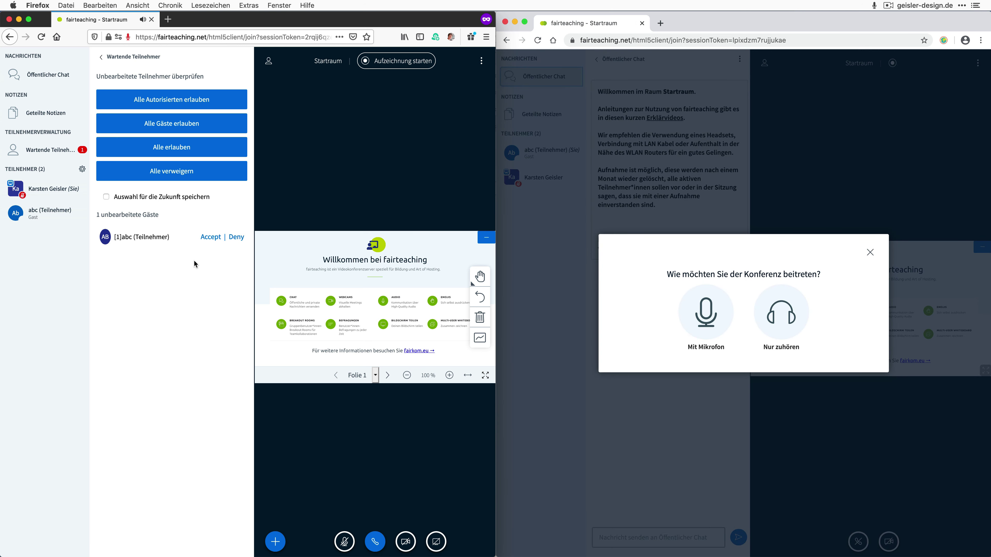
{"action": "left_click", "coordinate": [211, 237]}
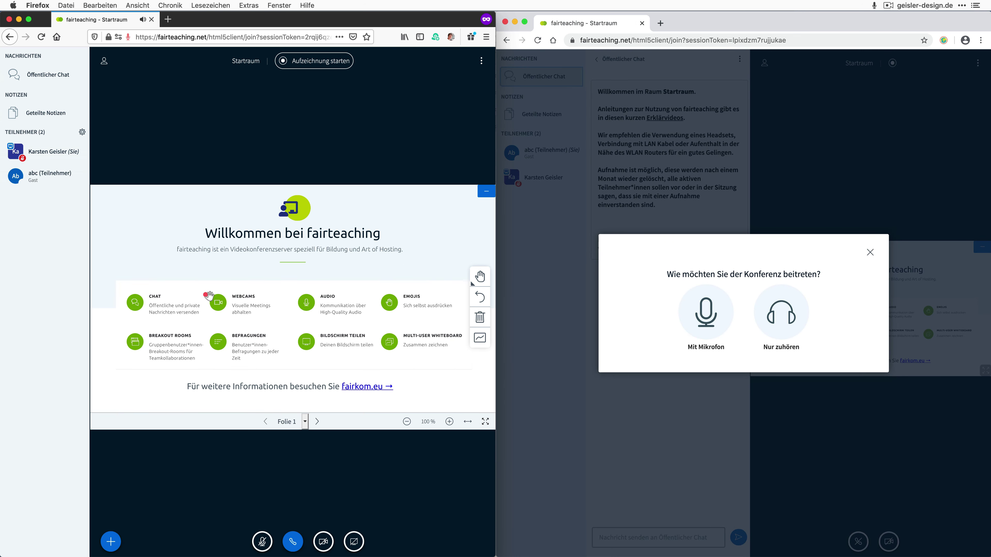
- In the guest's Chromium window, join the conference with microphone and answer the echo test with Ja
{"action": "left_click", "coordinate": [711, 477]}
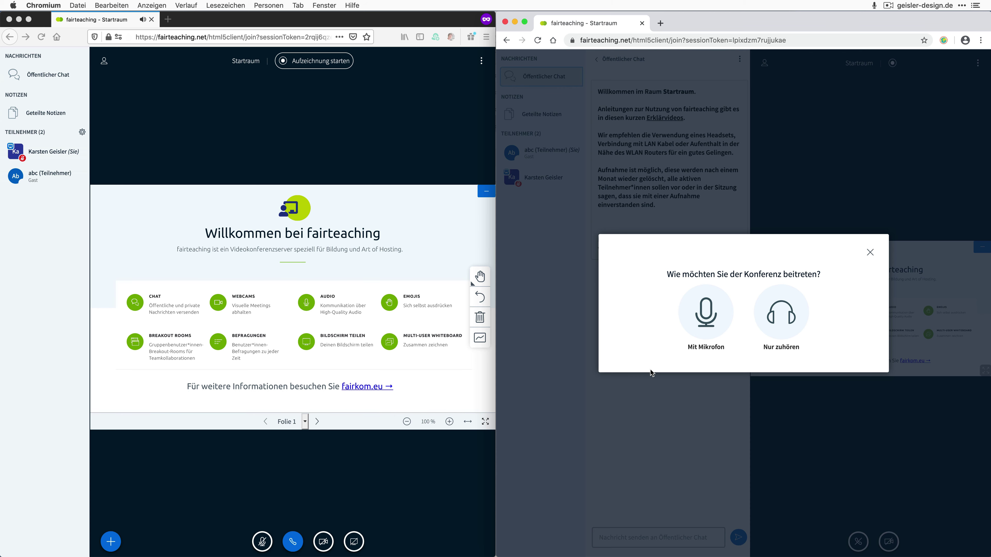
{"action": "left_click", "coordinate": [701, 309]}
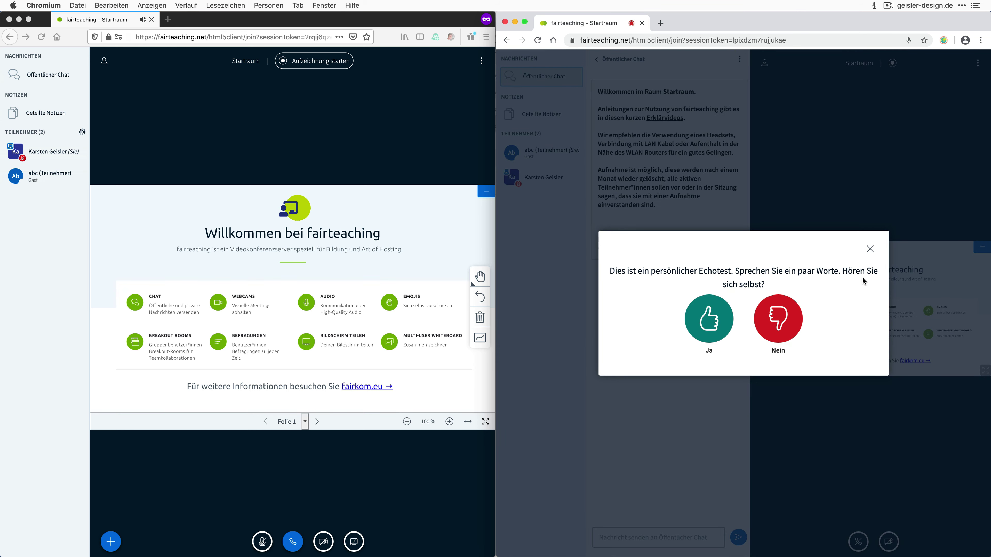
{"action": "left_click", "coordinate": [709, 327]}
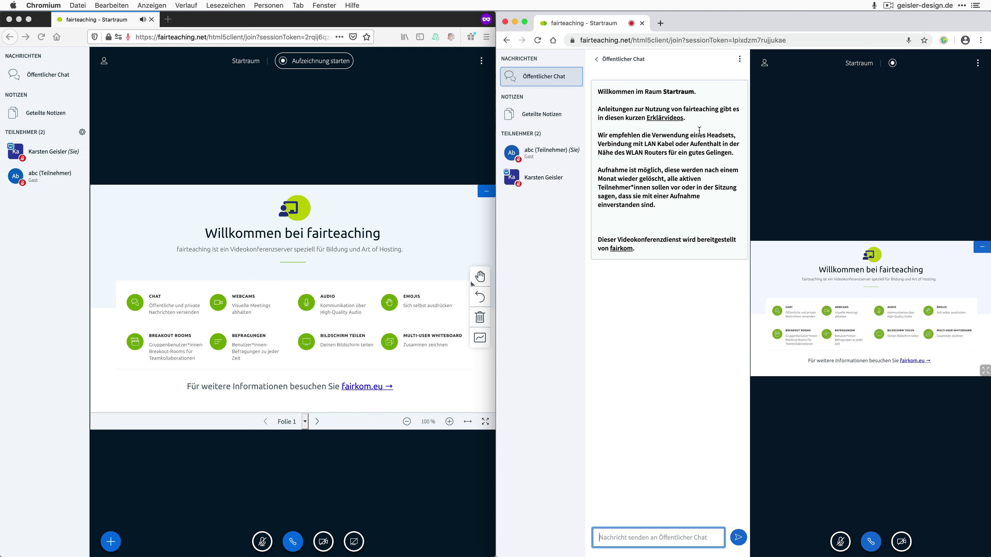
- In the moderator's Firefox window, lock microphone sharing (Mikrofon freigeben) in the viewer rights and apply the restriction
{"action": "left_click", "coordinate": [56, 194]}
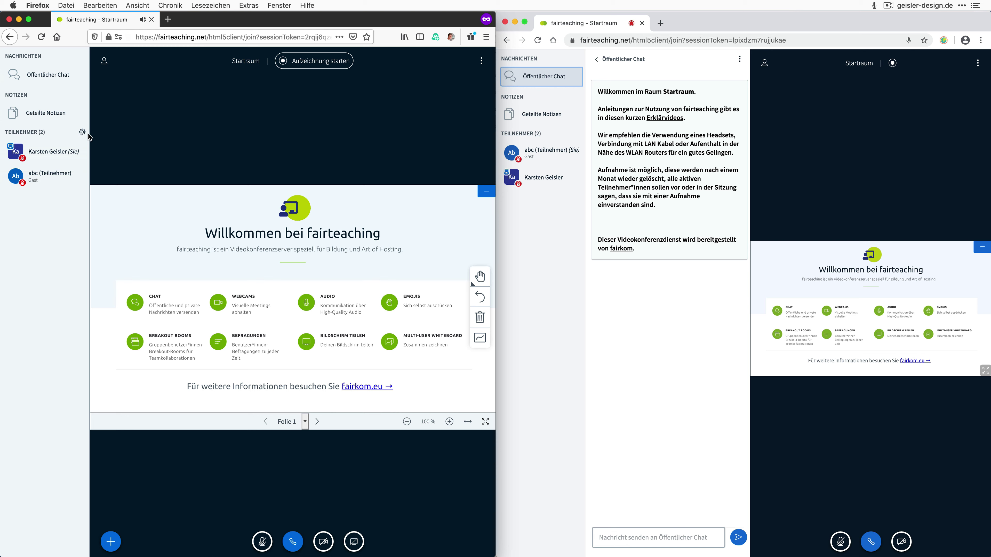
{"action": "left_click", "coordinate": [82, 132]}
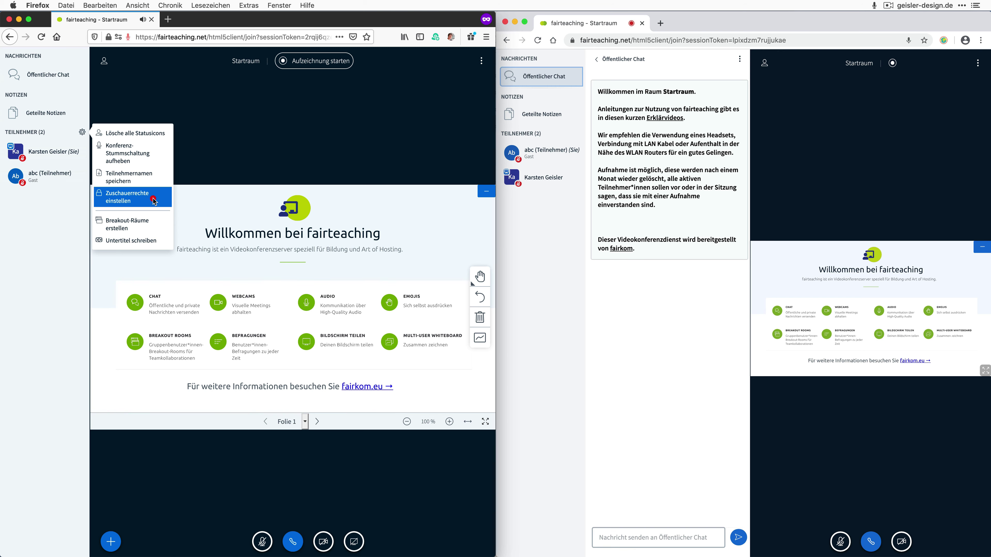
{"action": "left_click", "coordinate": [154, 202]}
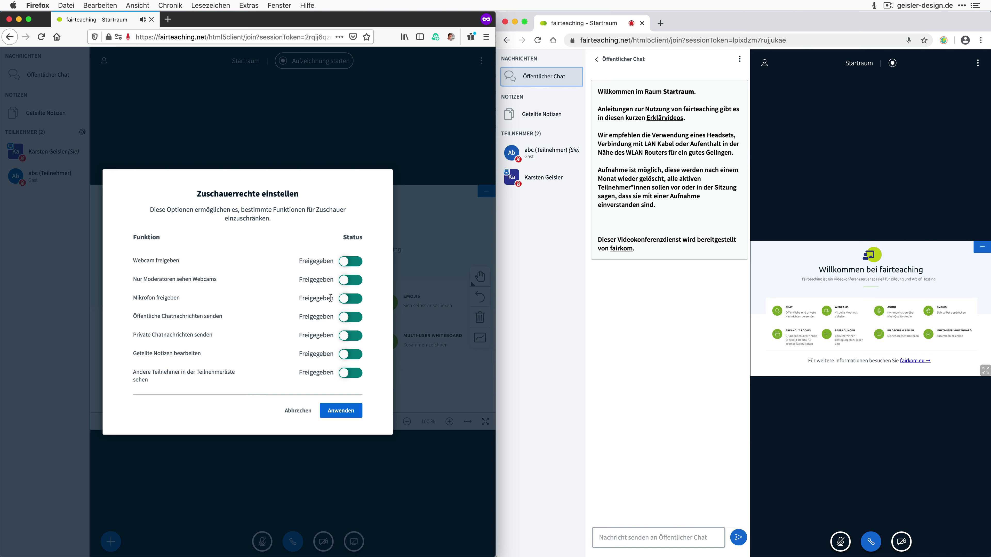
{"action": "left_click", "coordinate": [356, 300]}
{"action": "left_click", "coordinate": [341, 412]}
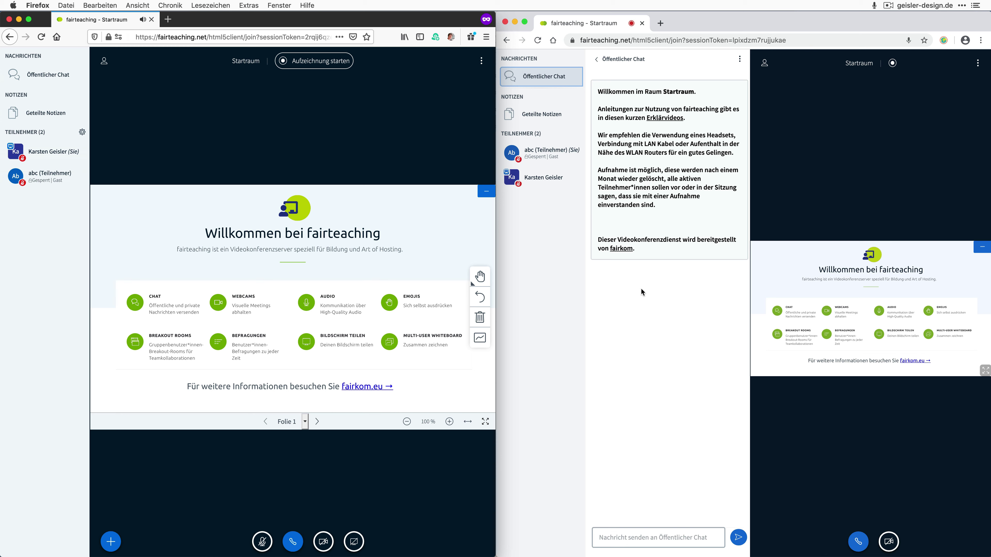
- Set Mikrofon freigeben back to Freigegeben in the viewer rights and apply it
{"action": "left_click", "coordinate": [82, 134]}
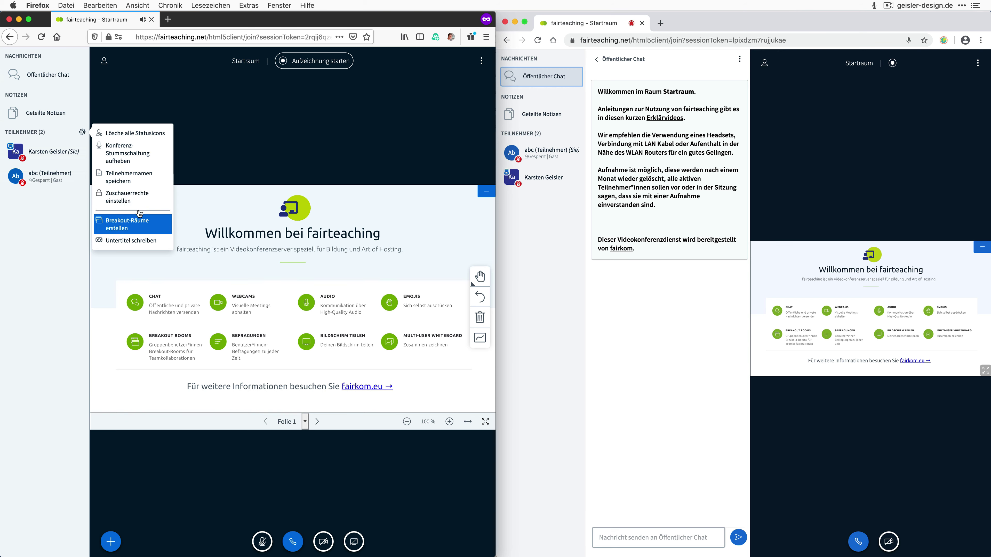
{"action": "left_click", "coordinate": [133, 198]}
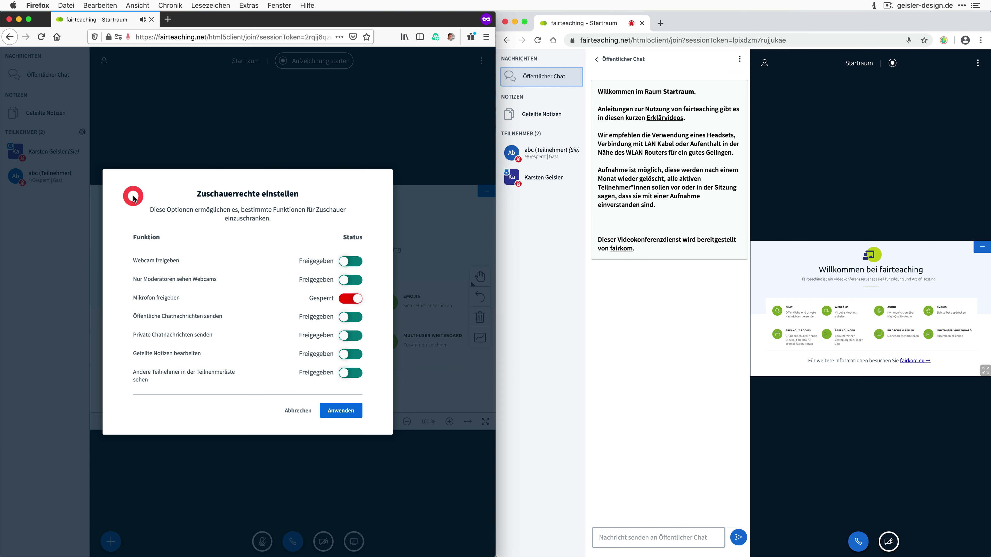
{"action": "left_click", "coordinate": [350, 299]}
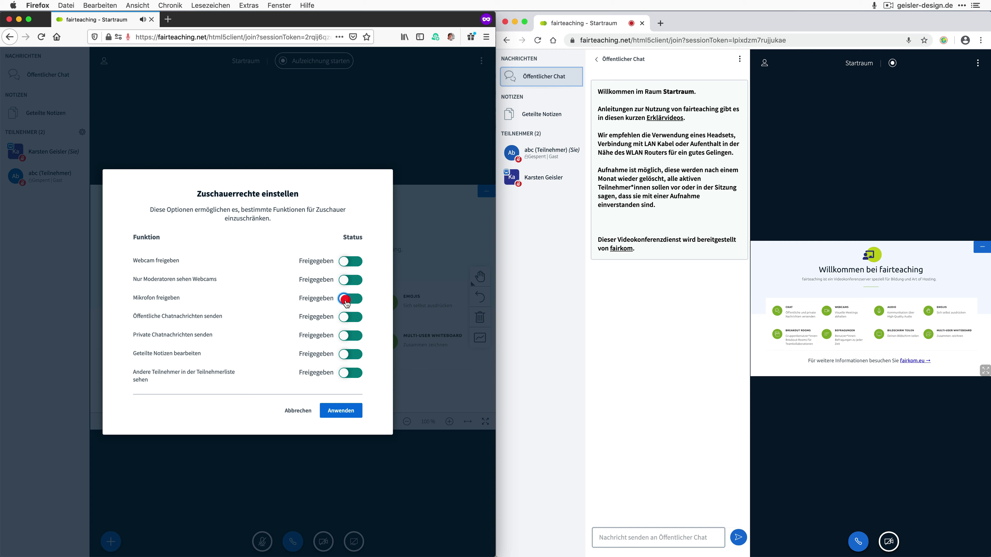
{"action": "left_click", "coordinate": [348, 418]}
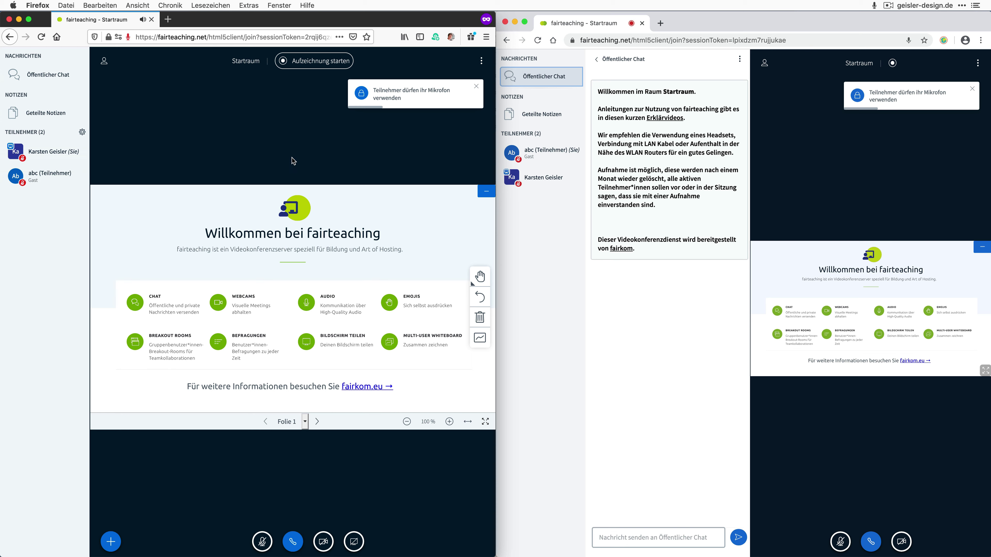
- Start setting up breakout rooms from the participant management options, keeping 2 rooms and setting the duration to 3 minutes
{"action": "left_click", "coordinate": [82, 132]}
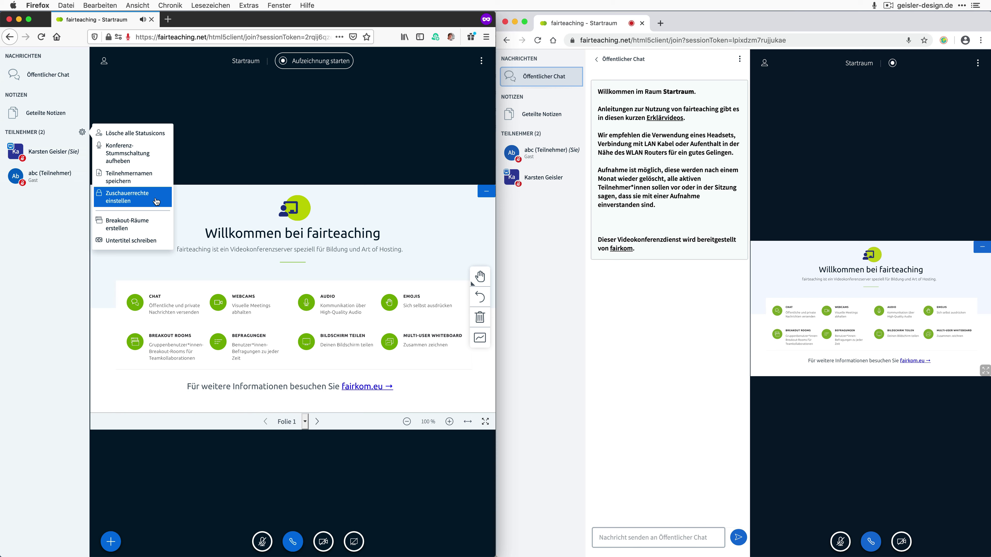
{"action": "left_click", "coordinate": [47, 206]}
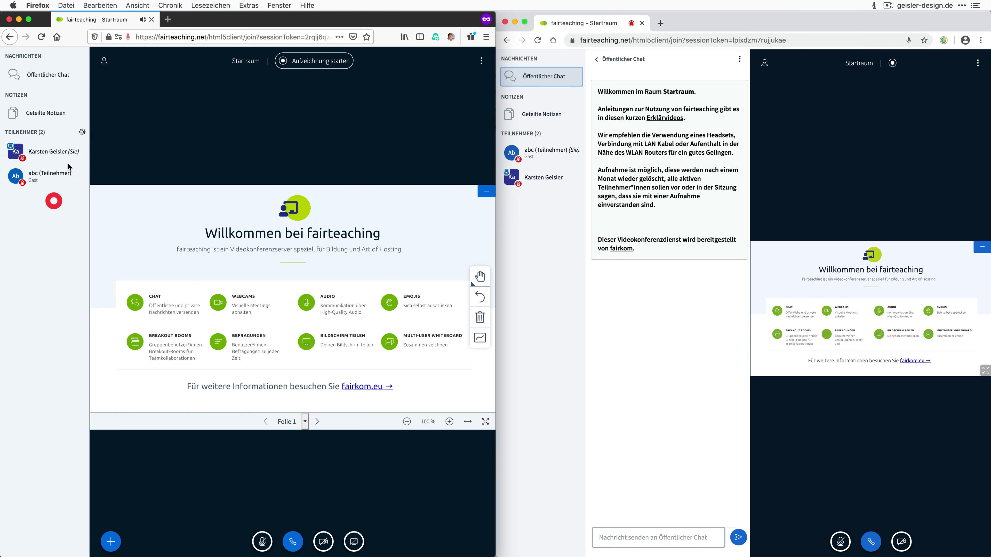
{"action": "left_click", "coordinate": [82, 134]}
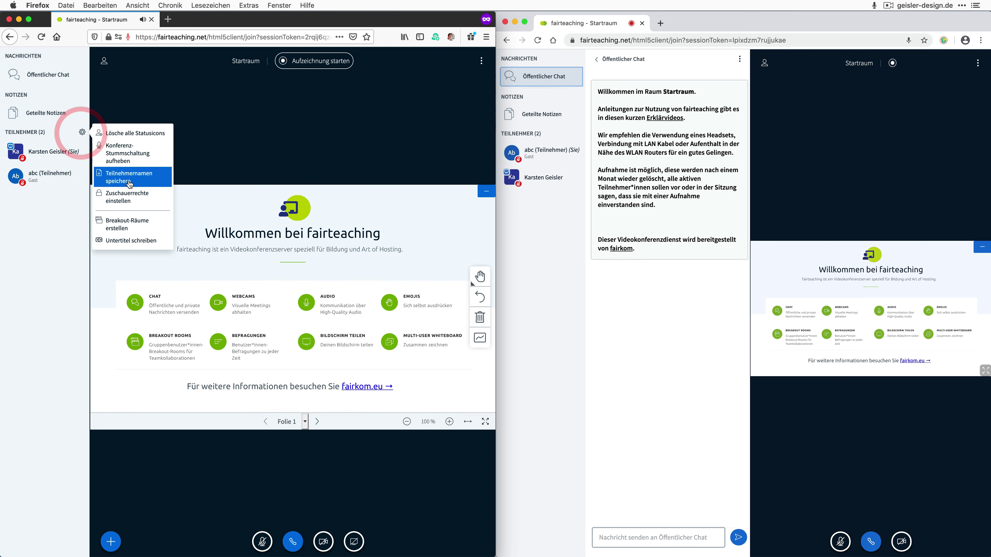
{"action": "left_click", "coordinate": [147, 225]}
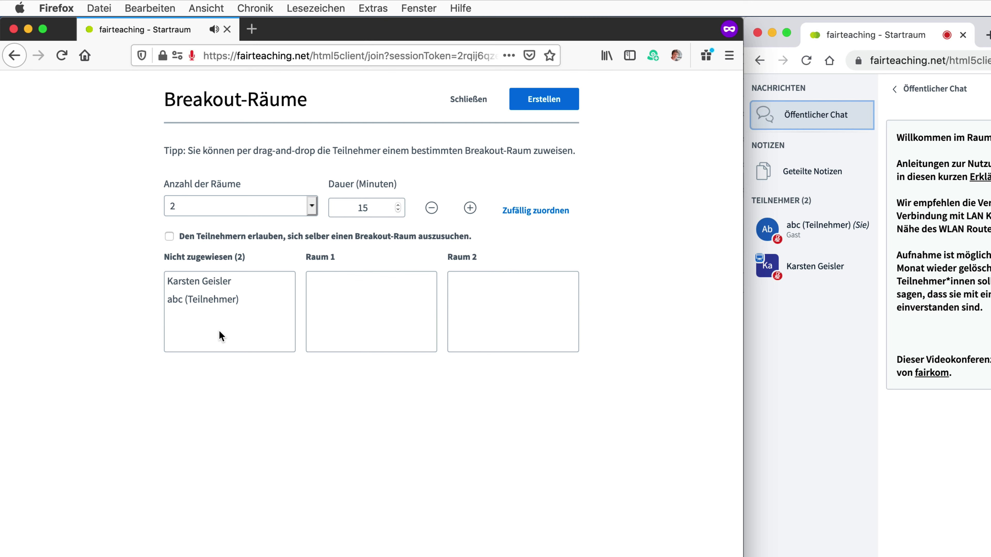
{"action": "left_click", "coordinate": [311, 207]}
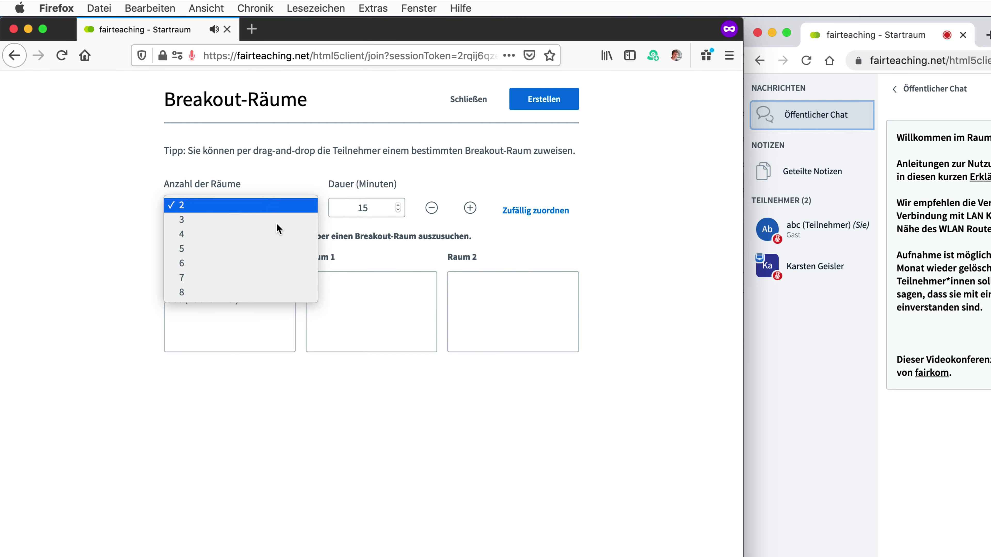
{"action": "left_click", "coordinate": [301, 174]}
{"action": "left_click", "coordinate": [397, 212]}
{"action": "left_click", "coordinate": [398, 212]}
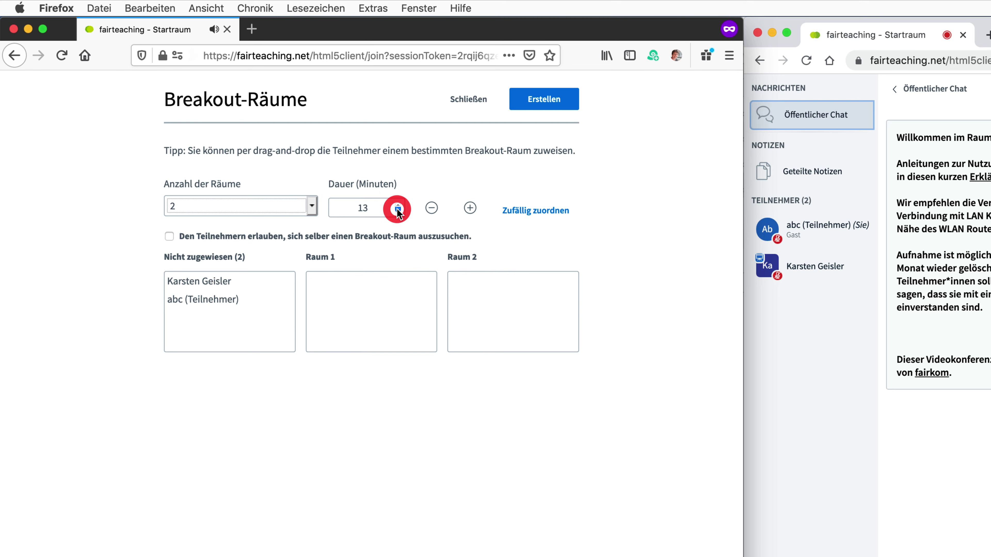
{"action": "left_click", "coordinate": [397, 212]}
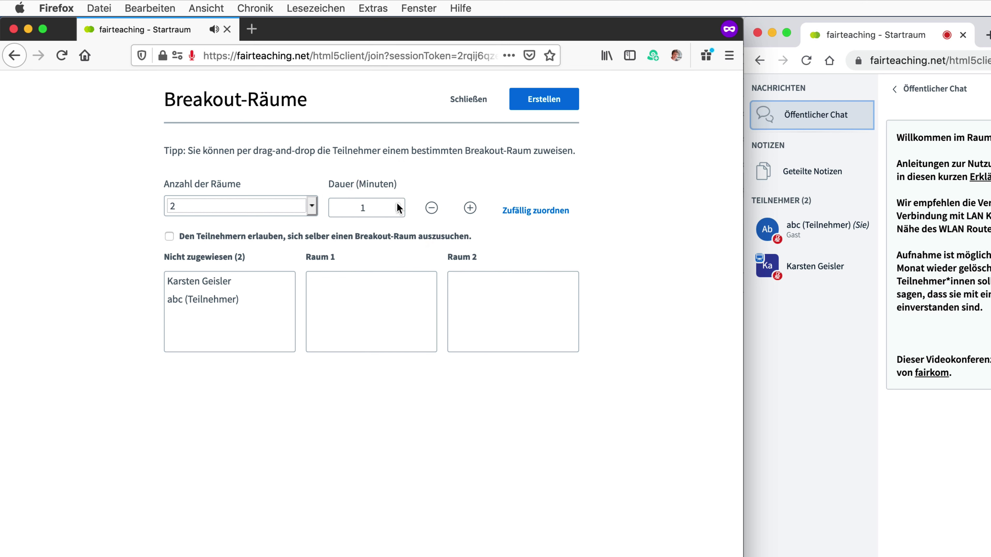
{"action": "left_click", "coordinate": [398, 205]}
{"action": "left_click", "coordinate": [397, 213]}
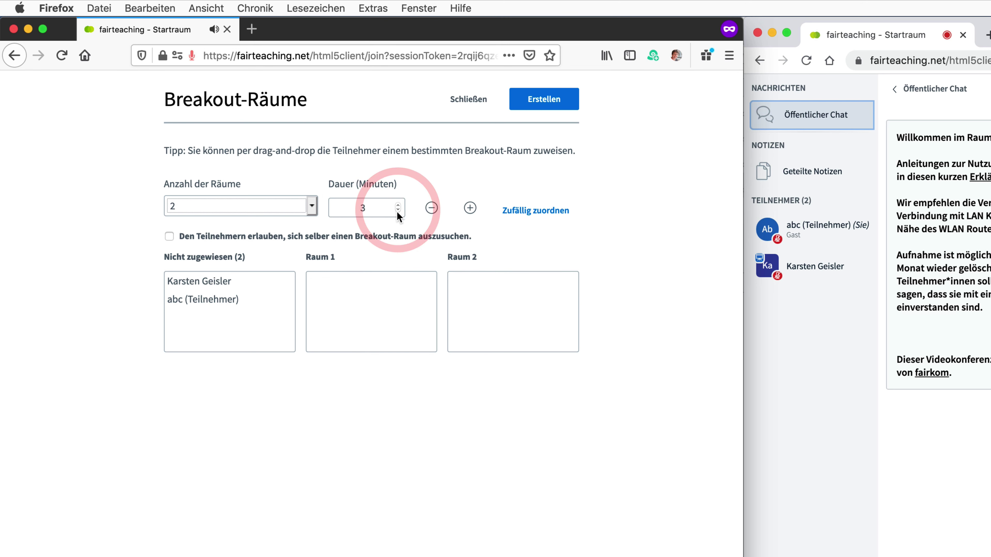
- Assign the moderator to Raum 1 and abc (Teilnehmer) to Raum 2, and create the breakout rooms
{"action": "left_click_drag", "start_coordinate": [210, 282], "coordinate": [362, 289]}
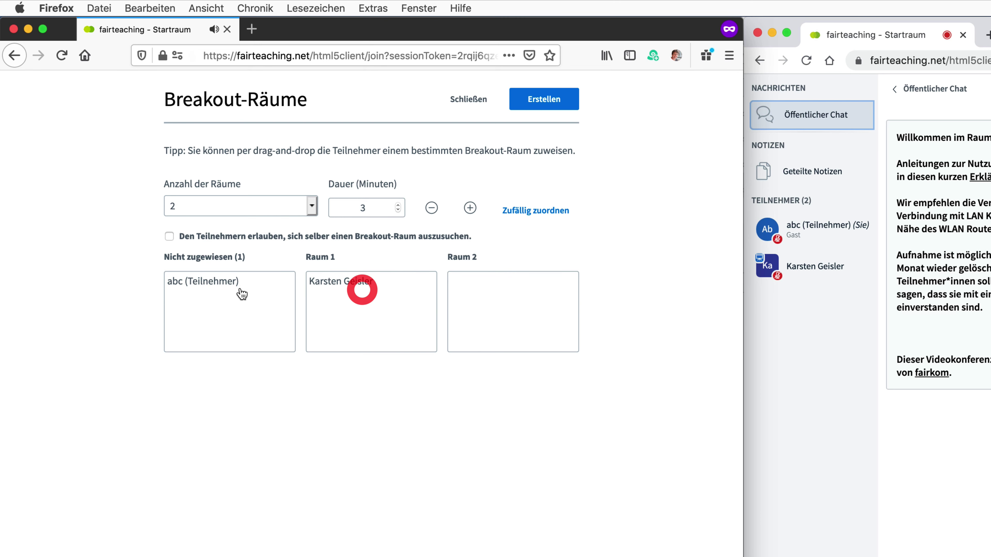
{"action": "left_click_drag", "start_coordinate": [212, 290], "coordinate": [489, 285]}
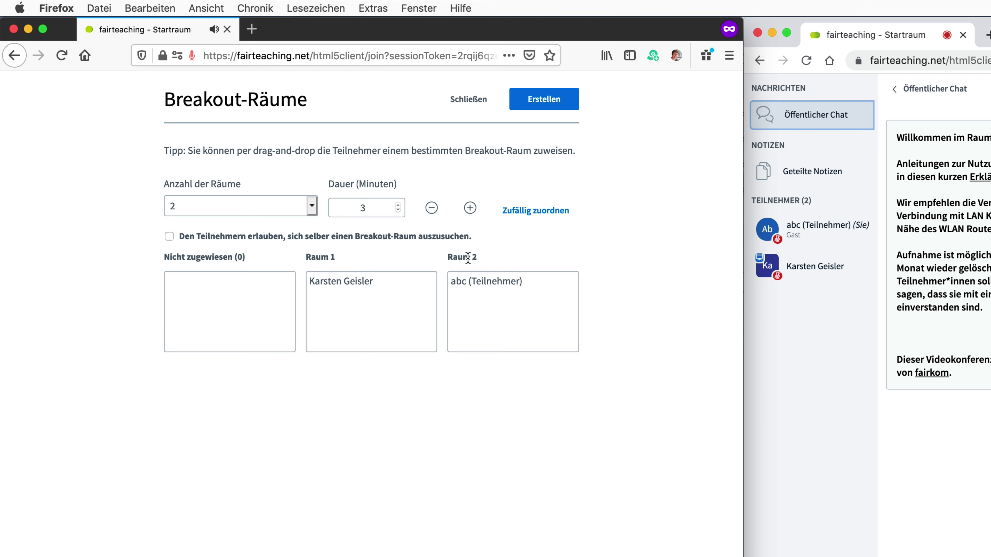
{"action": "left_click", "coordinate": [525, 215]}
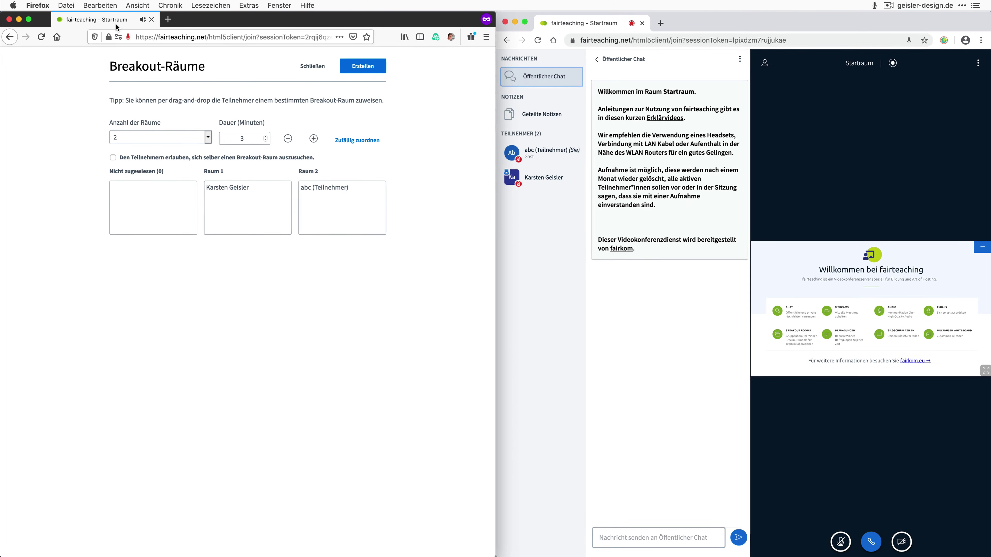
{"action": "left_click", "coordinate": [360, 67]}
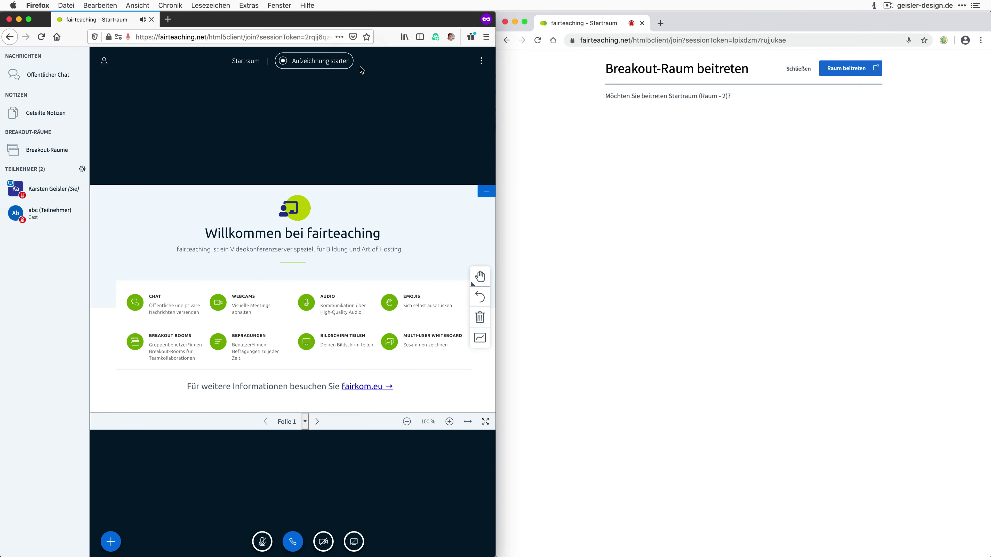
- In the guest's Chromium window, accept the invitation to Startraum (Raum - 2) and join its audio with Nur zuhören
{"action": "left_click", "coordinate": [761, 179]}
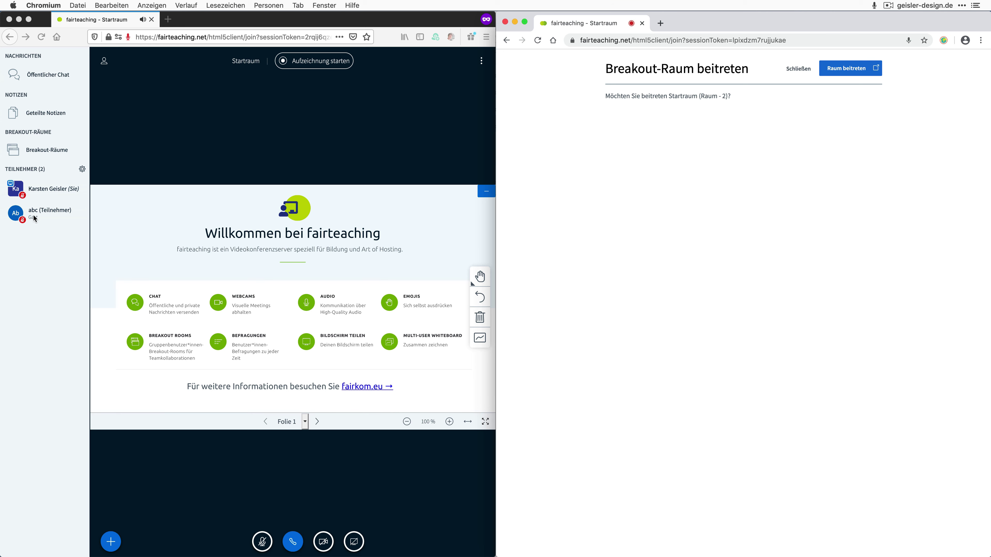
{"action": "left_click", "coordinate": [651, 195]}
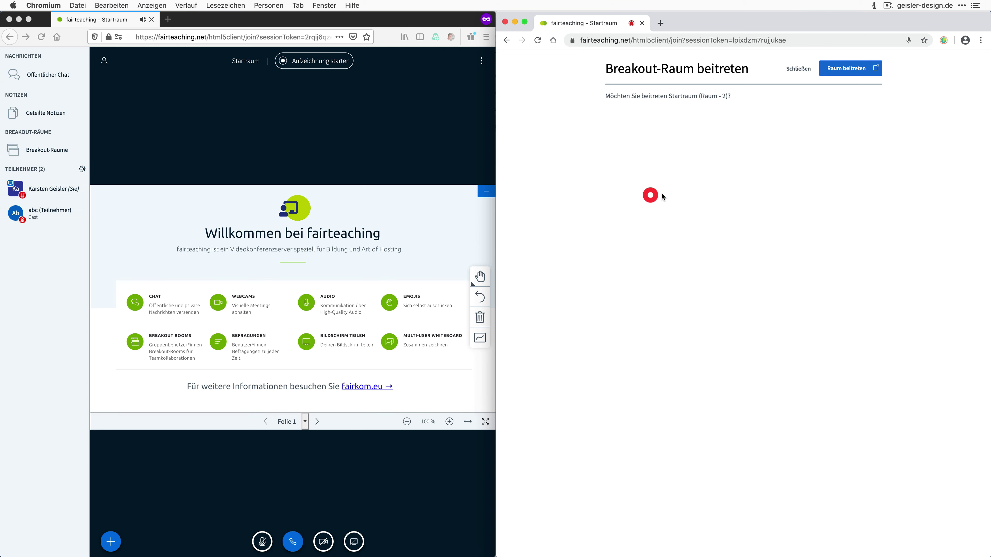
{"action": "left_click", "coordinate": [849, 70]}
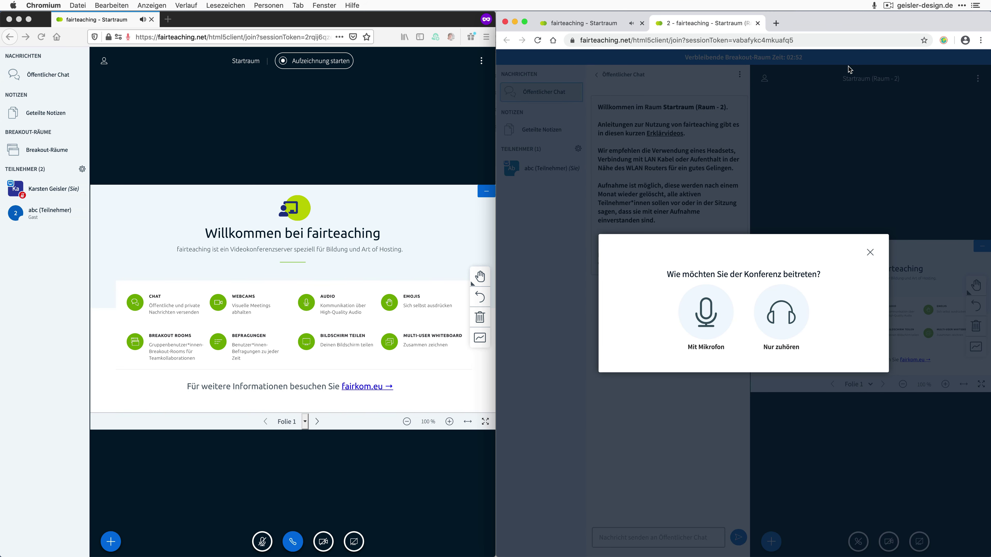
{"action": "left_click", "coordinate": [778, 321]}
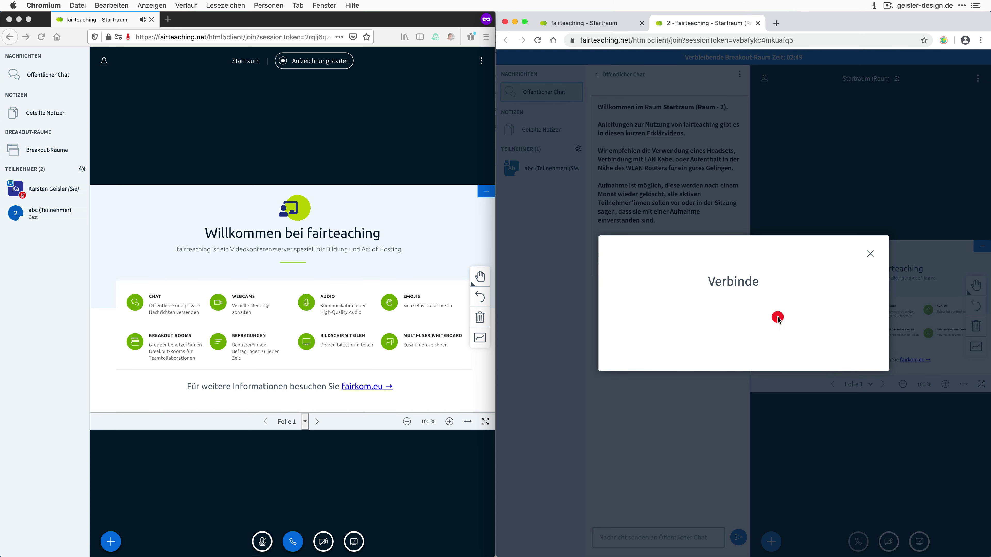
- In the moderator's Firefox window, join breakout Raum 1 with Nur zuhören and close the duplicate Raum 1 tab
{"action": "left_click", "coordinate": [58, 239]}
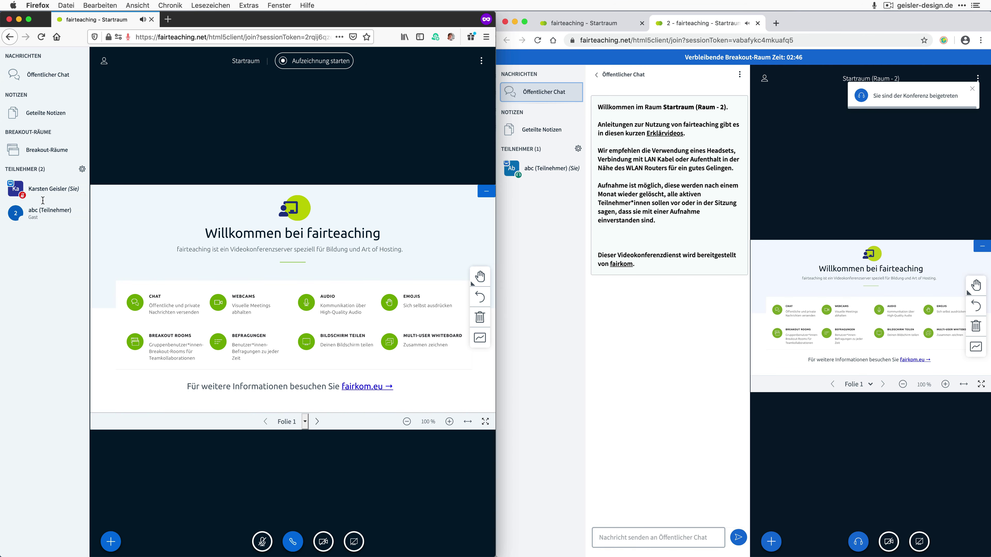
{"action": "left_click", "coordinate": [47, 150]}
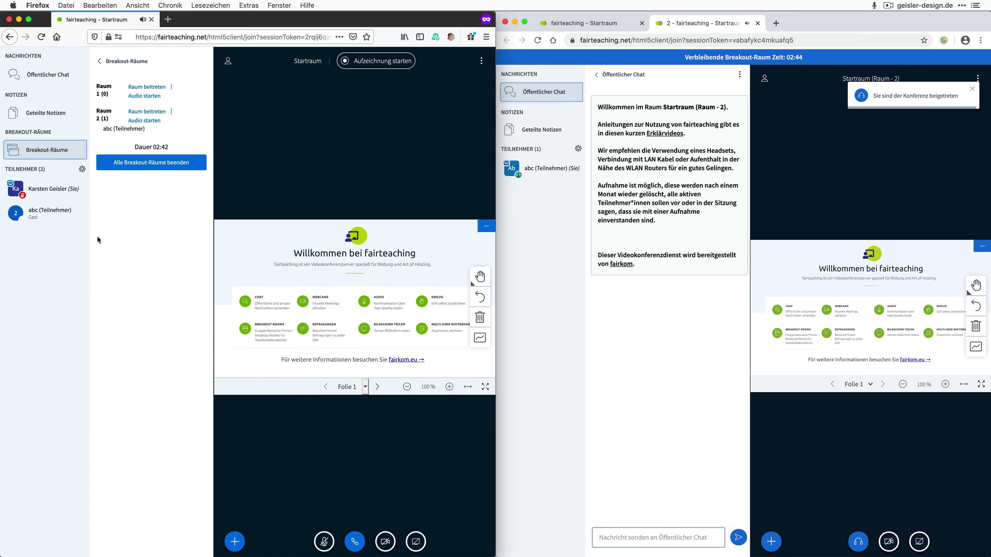
{"action": "left_click", "coordinate": [153, 87]}
{"action": "left_click", "coordinate": [139, 87]}
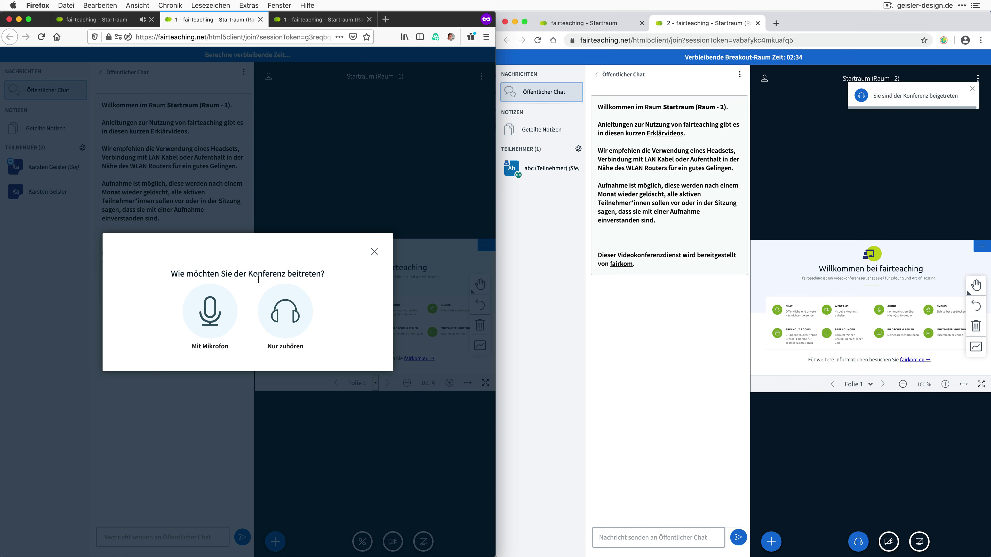
{"action": "left_click", "coordinate": [273, 306]}
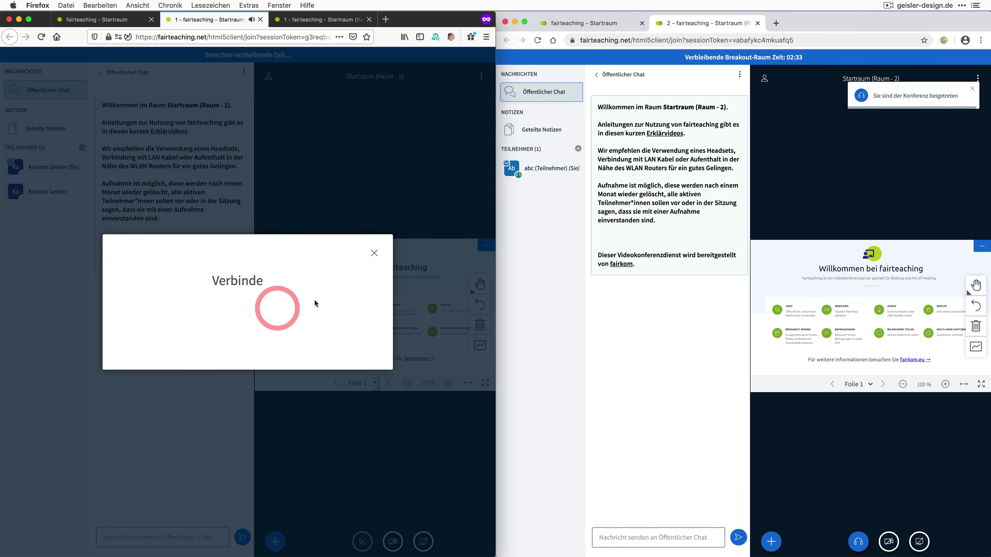
{"action": "left_click", "coordinate": [374, 254]}
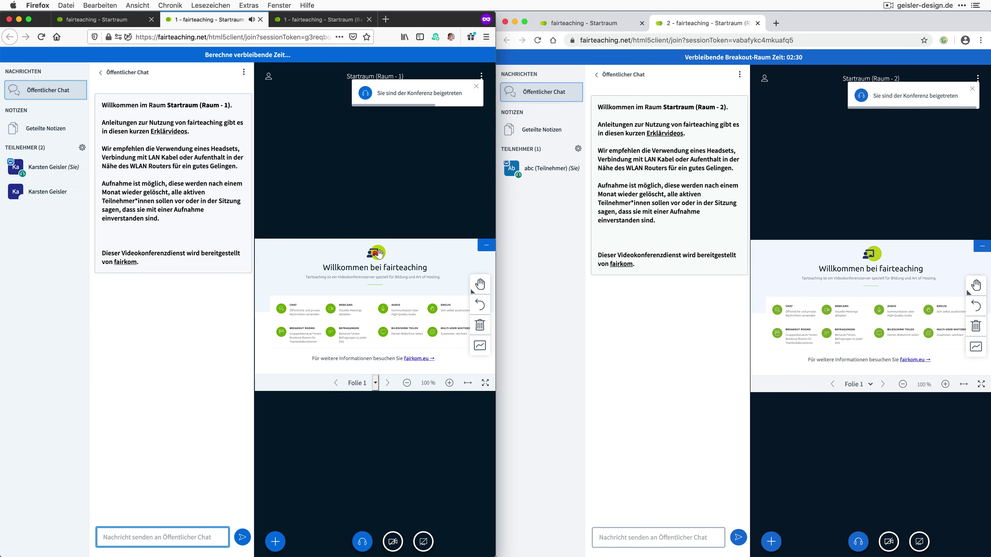
{"action": "left_click", "coordinate": [325, 20]}
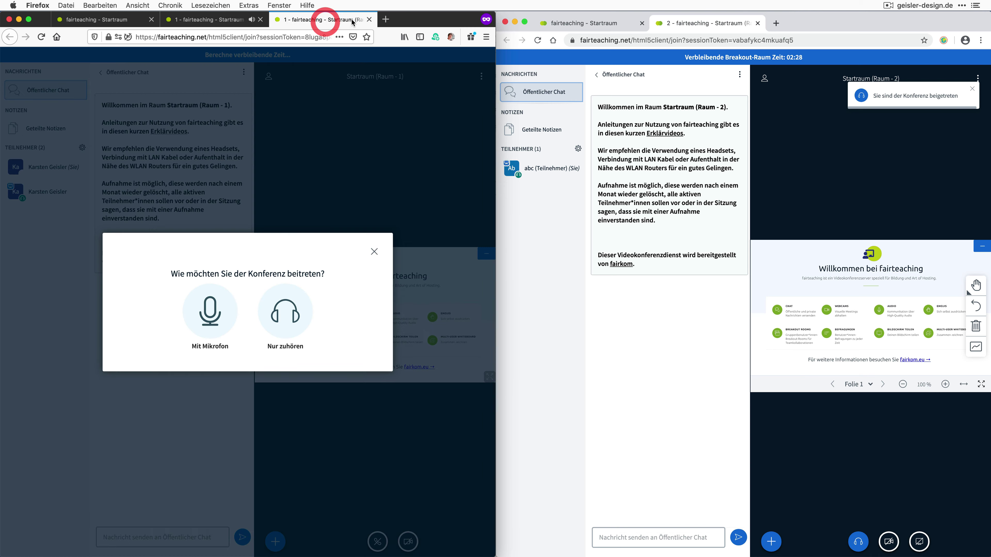
{"action": "left_click", "coordinate": [369, 20]}
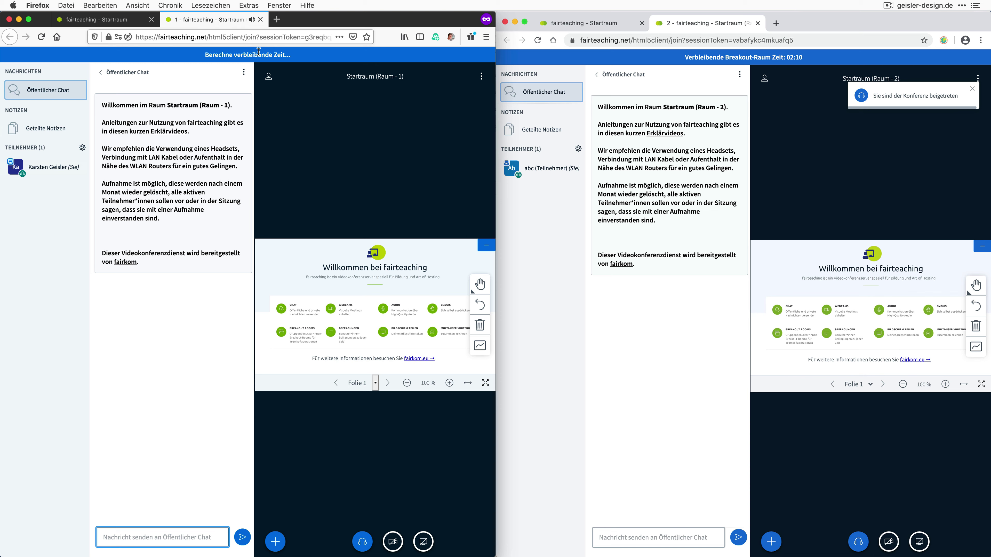
- From the breakout room overview in the moderator's main Startraum tab, also join Raum 2 as a listener
{"action": "left_click", "coordinate": [807, 22]}
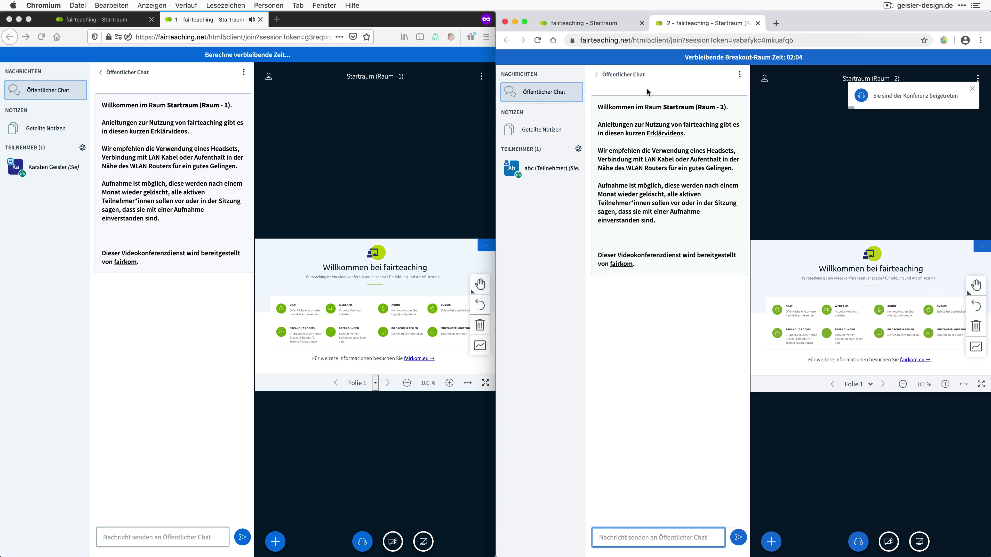
{"action": "left_click", "coordinate": [169, 331]}
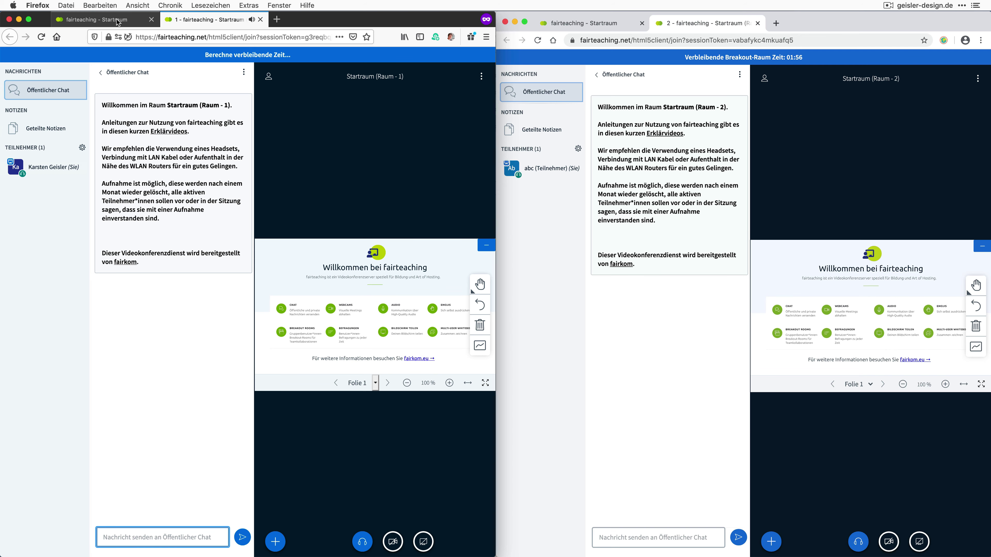
{"action": "left_click", "coordinate": [80, 24]}
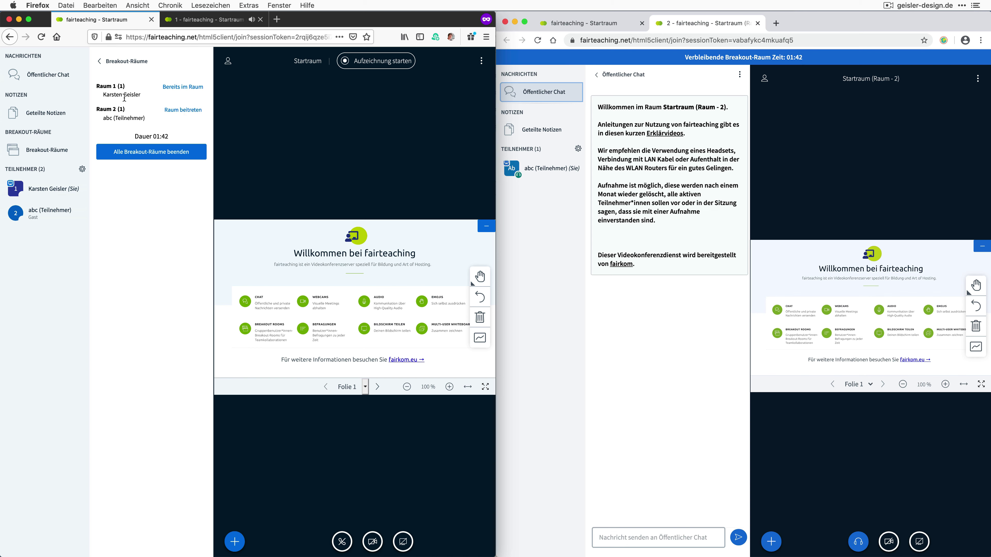
{"action": "left_click", "coordinate": [179, 111]}
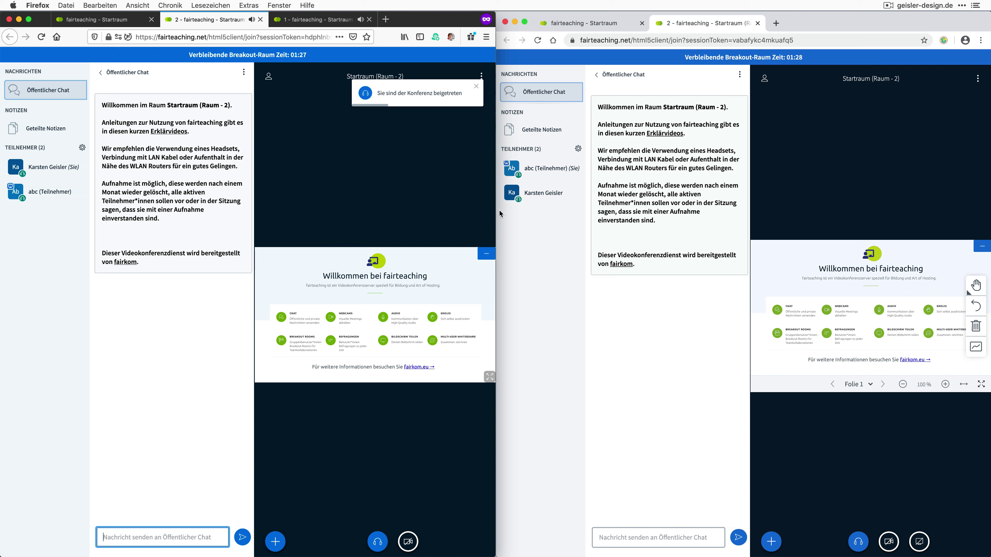
- Look through the moderator's Raum 1 tab and the guest's Startraum and Raum 2 tabs to compare the participants in each room
{"action": "left_click", "coordinate": [512, 218]}
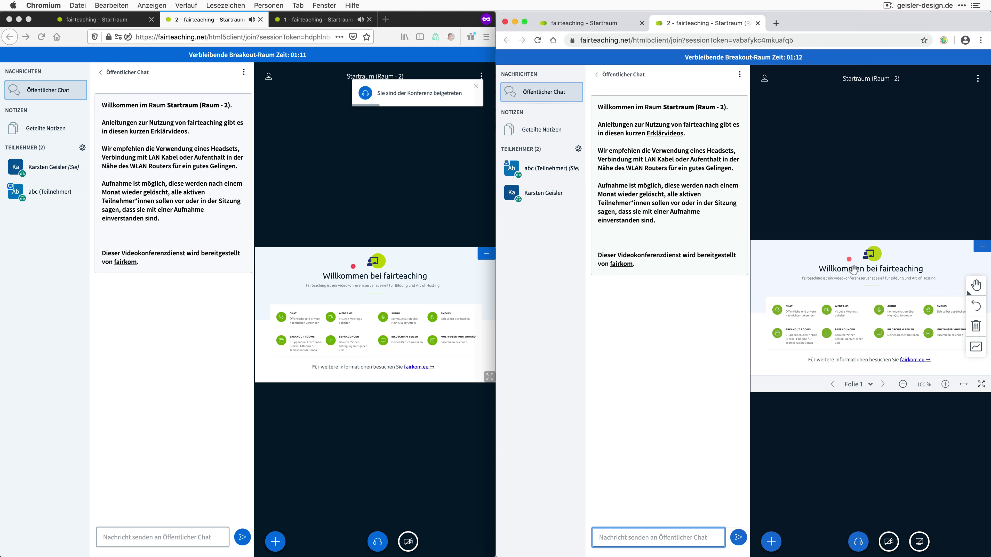
{"action": "left_click", "coordinate": [640, 540]}
{"action": "left_click", "coordinate": [308, 23]}
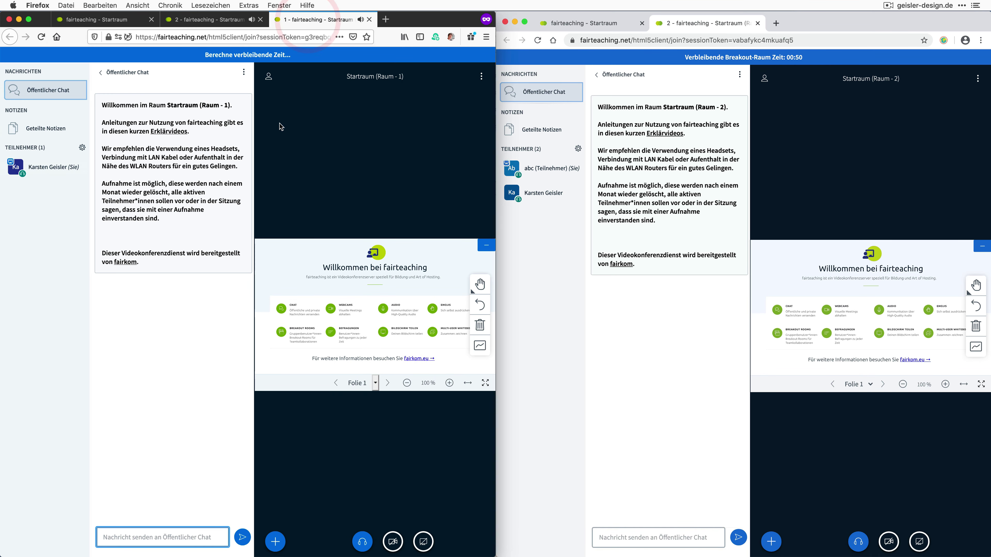
{"action": "left_click", "coordinate": [580, 26]}
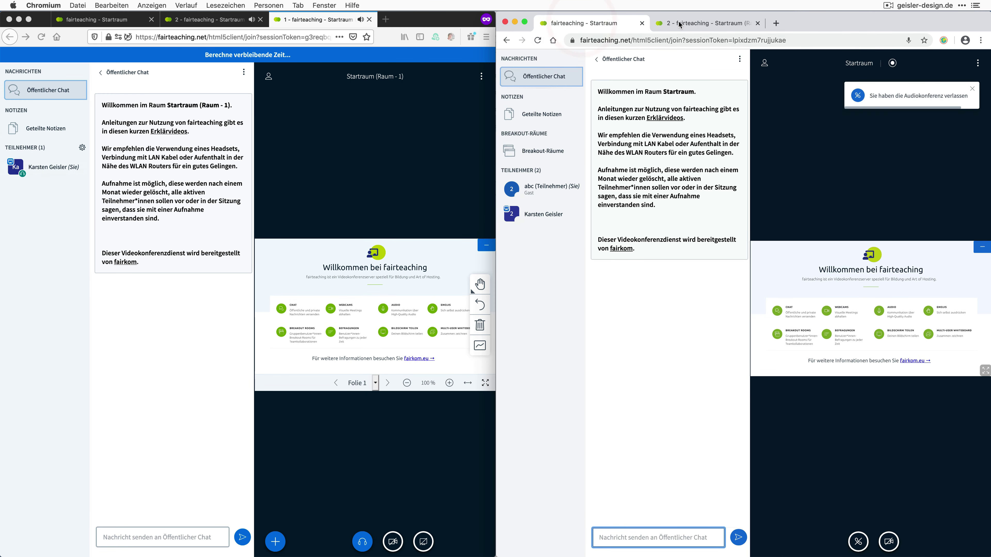
{"action": "left_click", "coordinate": [694, 23]}
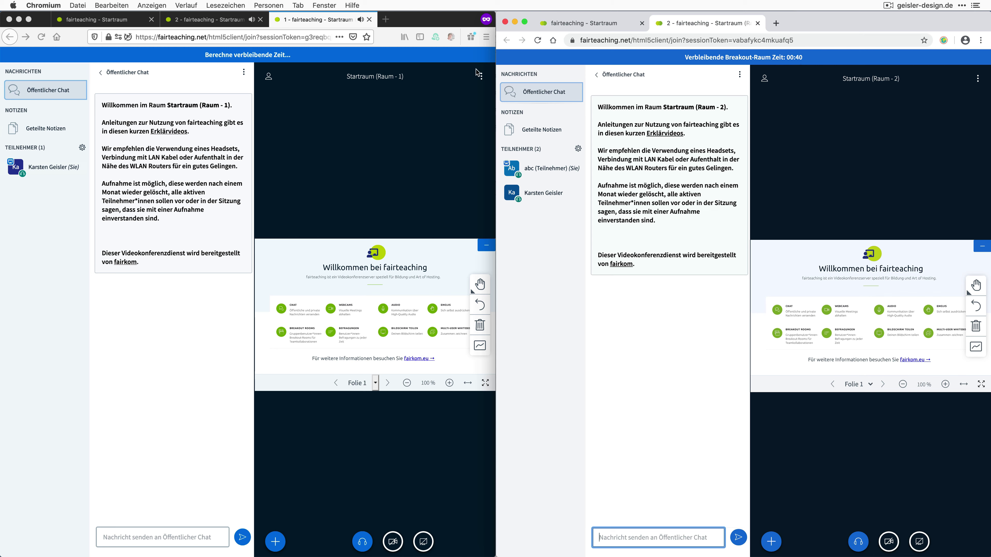
{"action": "left_click", "coordinate": [72, 198]}
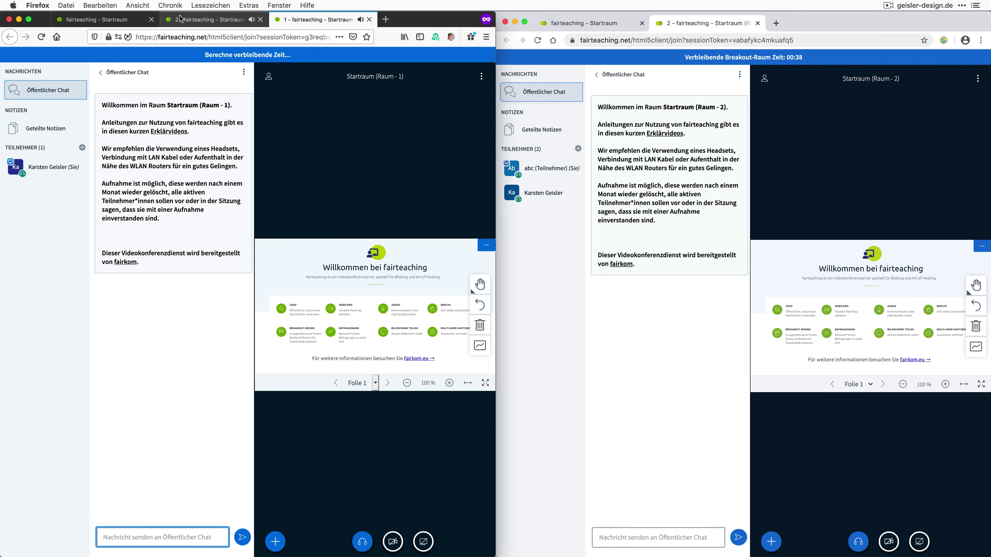
- In the moderator's main Startraum tab, check the breakout room overview with its remaining time and the participant management options
{"action": "left_click", "coordinate": [113, 19]}
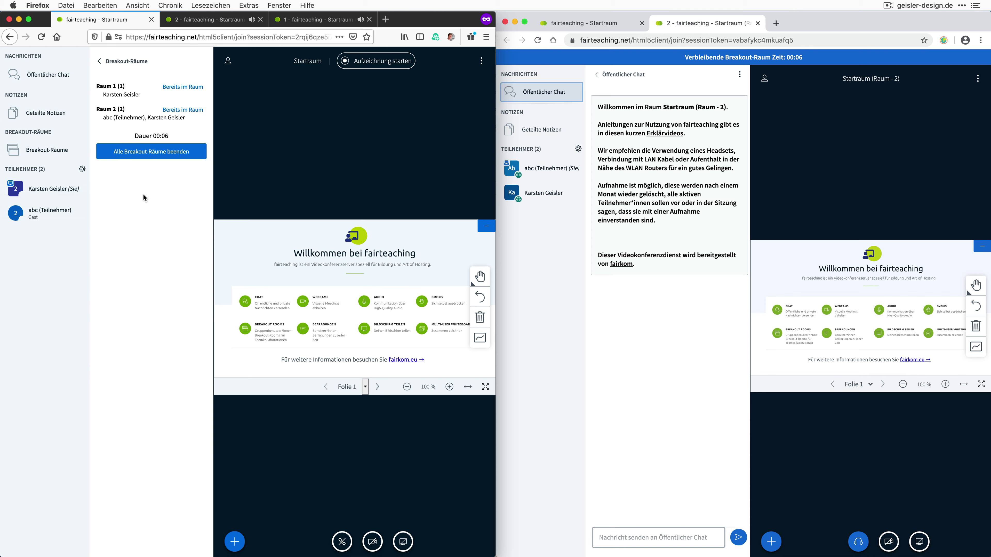
{"action": "left_click", "coordinate": [82, 168]}
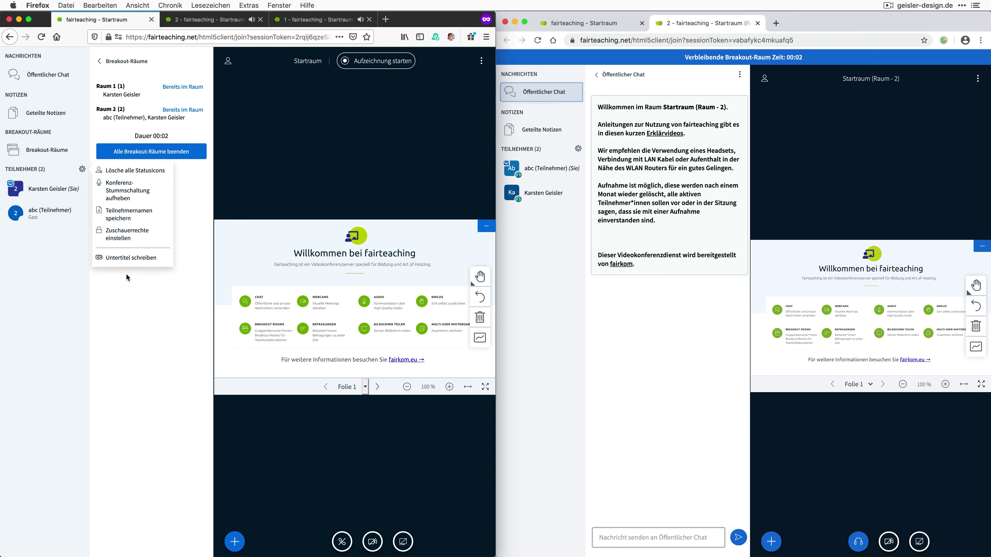
{"action": "left_click", "coordinate": [131, 310]}
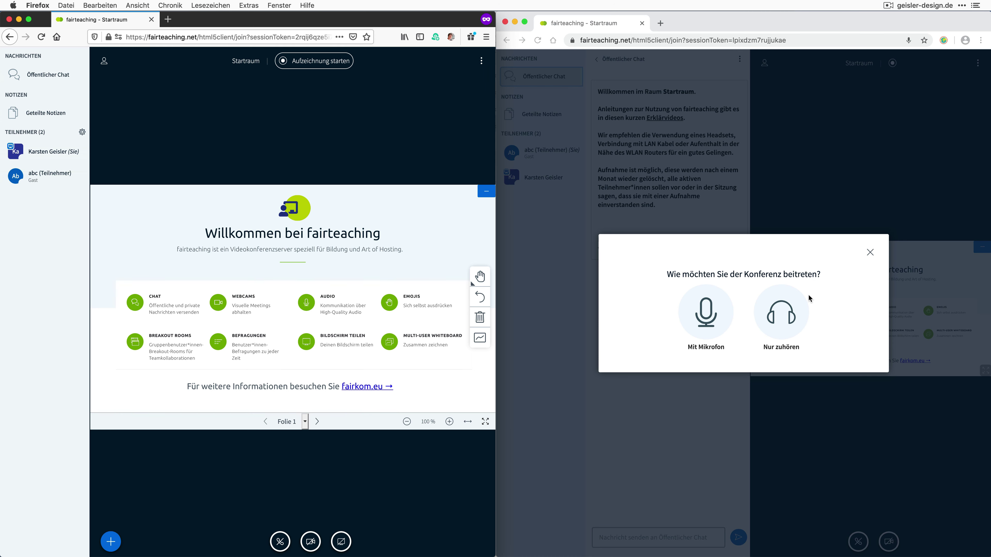
- In the guest's Chromium window, join the Startraum audio with Nur zuhören and hide the public chat
{"action": "left_click", "coordinate": [822, 311]}
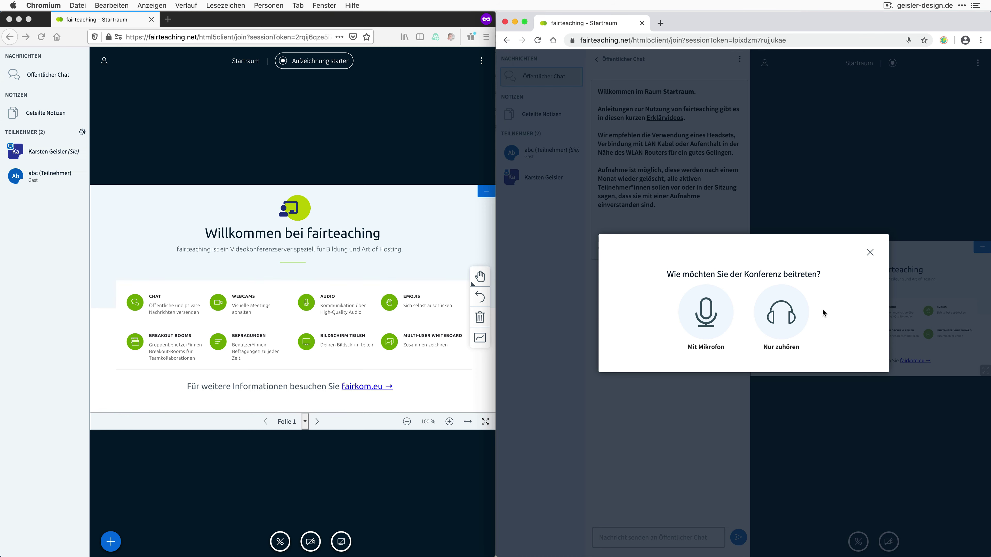
{"action": "left_click", "coordinate": [781, 318]}
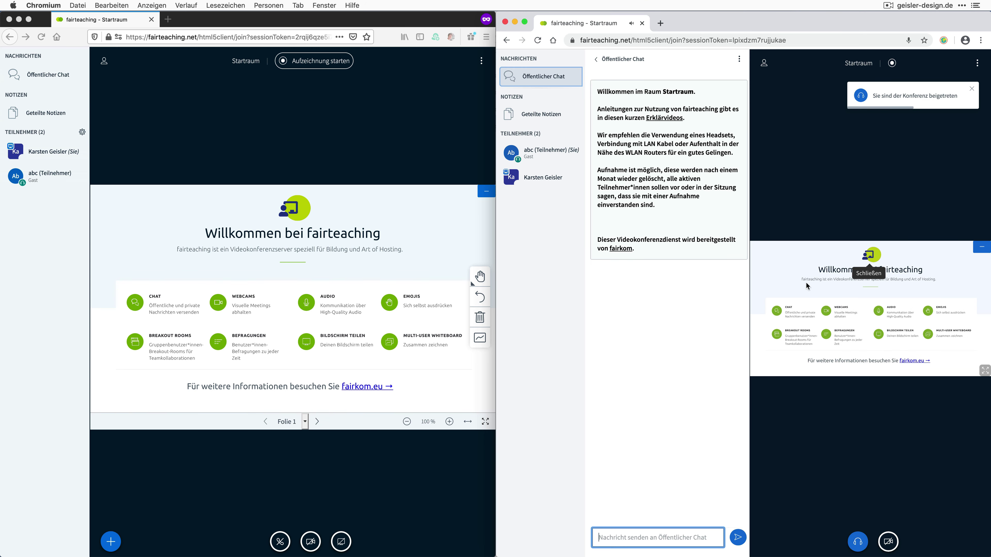
{"action": "left_click", "coordinate": [560, 76]}
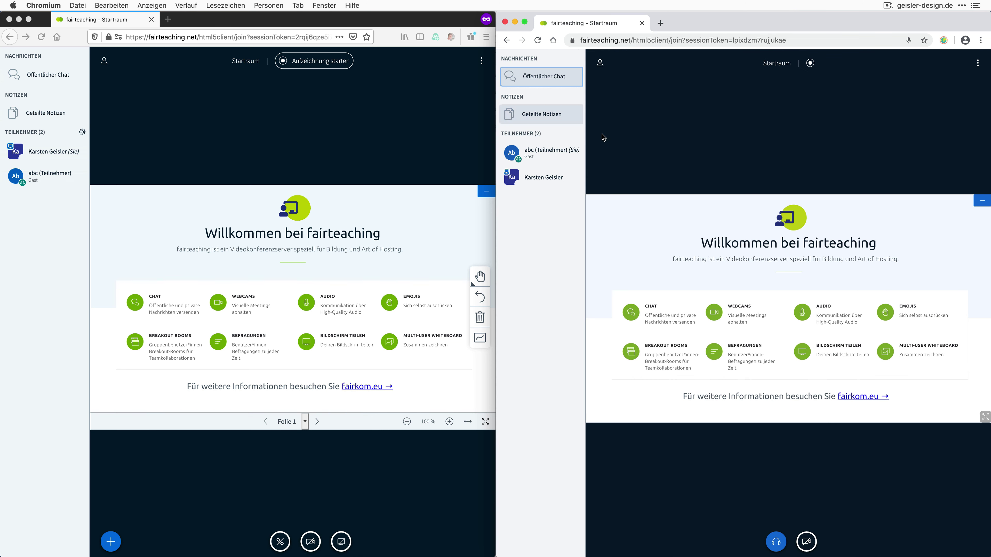
{"action": "mouse_move", "coordinate": [855, 554]}
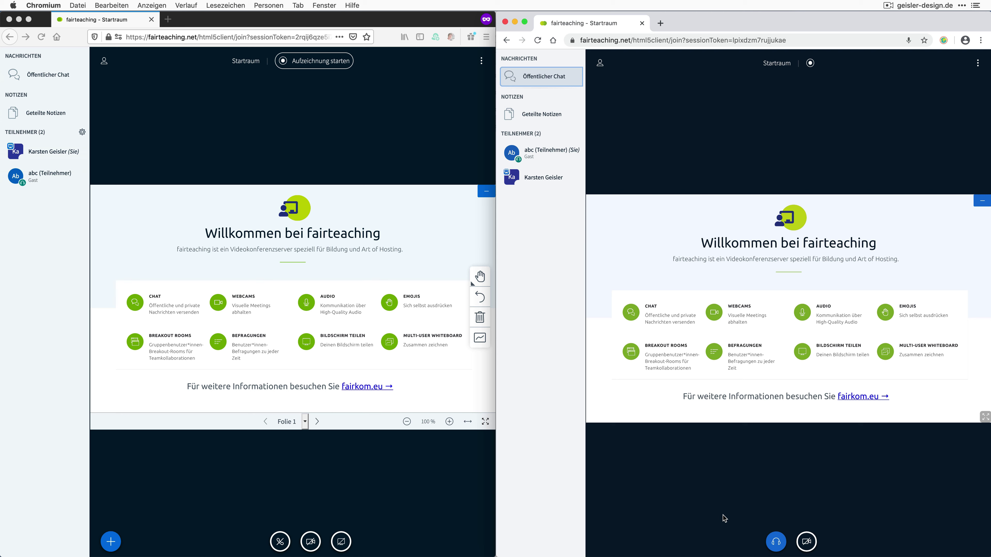
- In the moderator's Firefox window, look through the presenter actions and the external video sharing dialog, closing it without sharing a video
{"action": "left_click", "coordinate": [209, 128]}
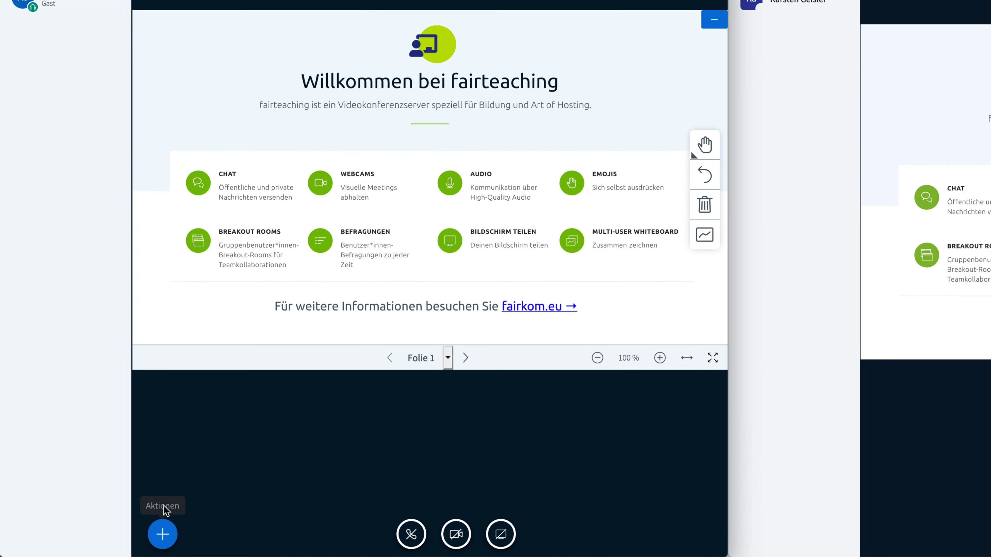
{"action": "left_click", "coordinate": [162, 533]}
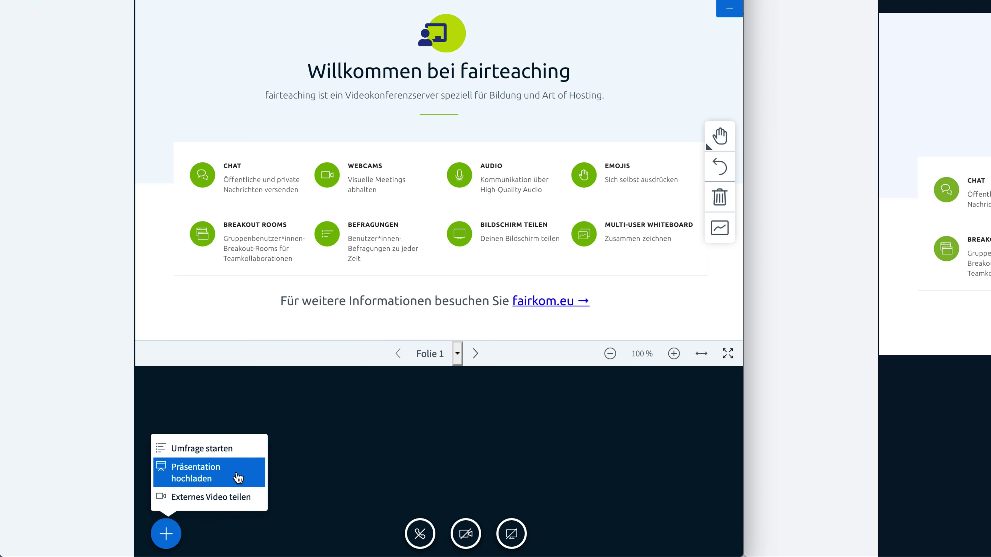
{"action": "left_click", "coordinate": [234, 500]}
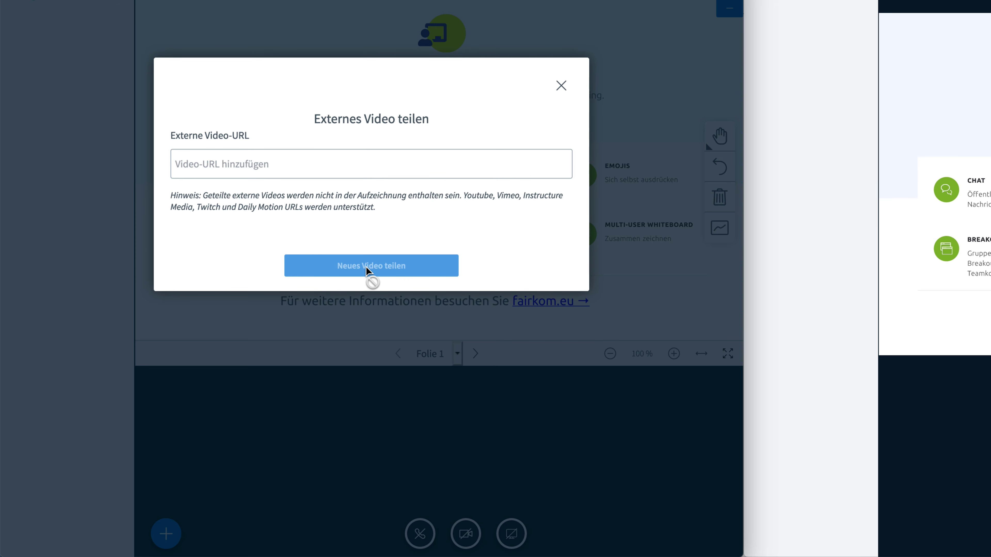
{"action": "left_click", "coordinate": [562, 86]}
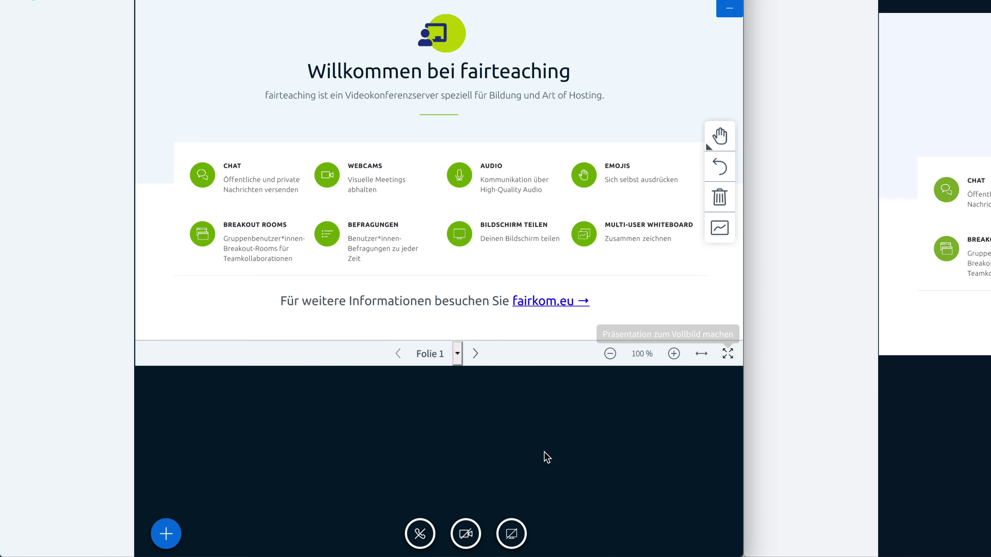
- Share the moderator's webcam using FaceTime HD-Kamera (integriert) at Low quality, allowing camera access, and stop the webcam sharing again
{"action": "left_click", "coordinate": [470, 533]}
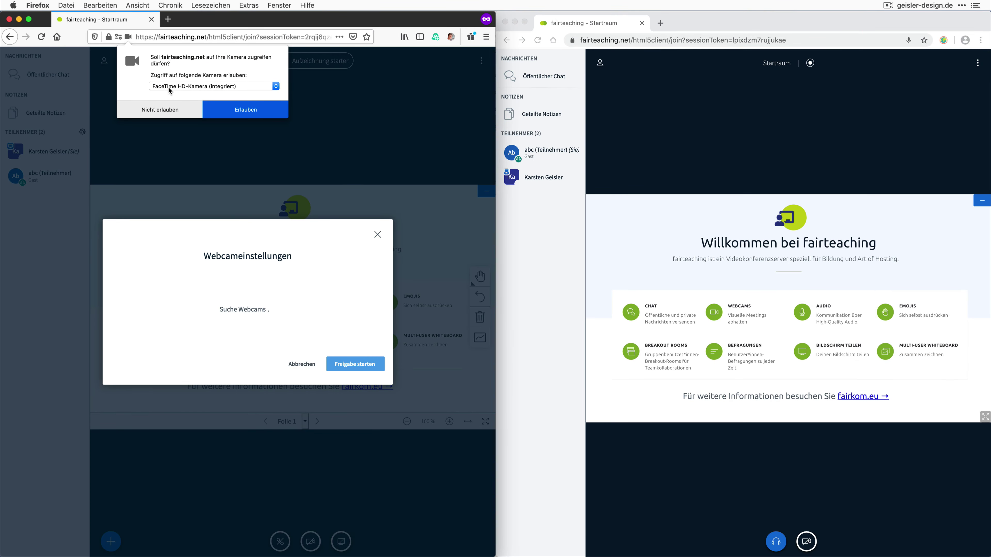
{"action": "left_click", "coordinate": [228, 110]}
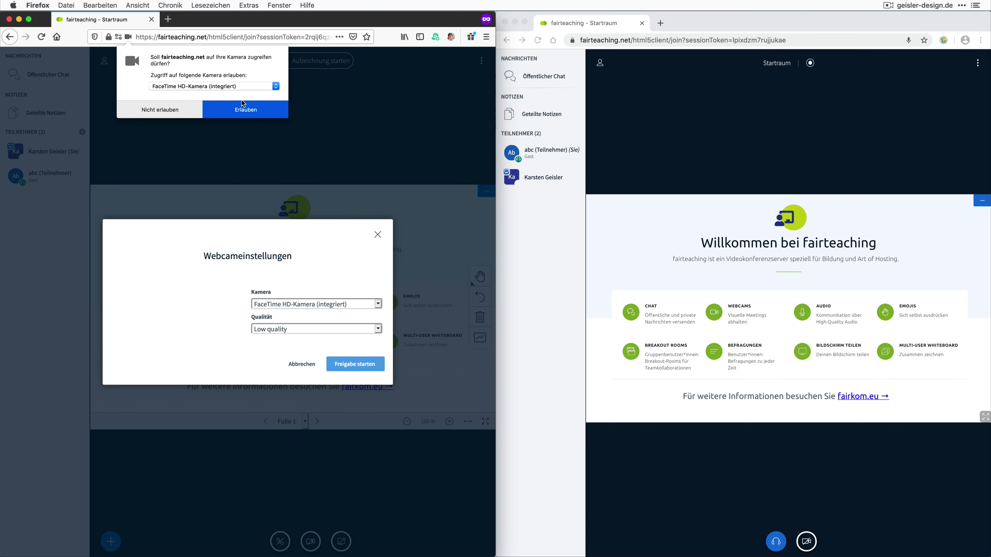
{"action": "left_click", "coordinate": [242, 103]}
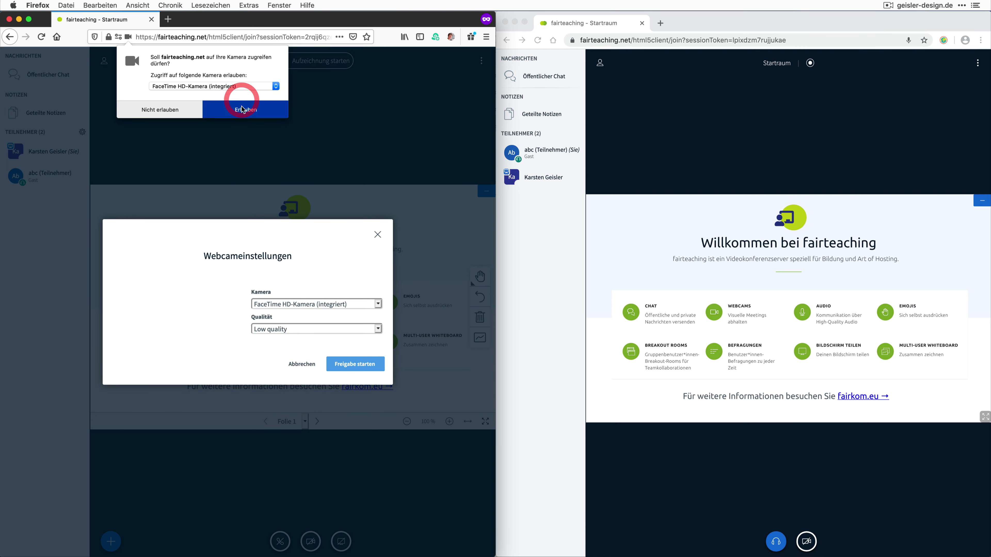
{"action": "left_click", "coordinate": [354, 364]}
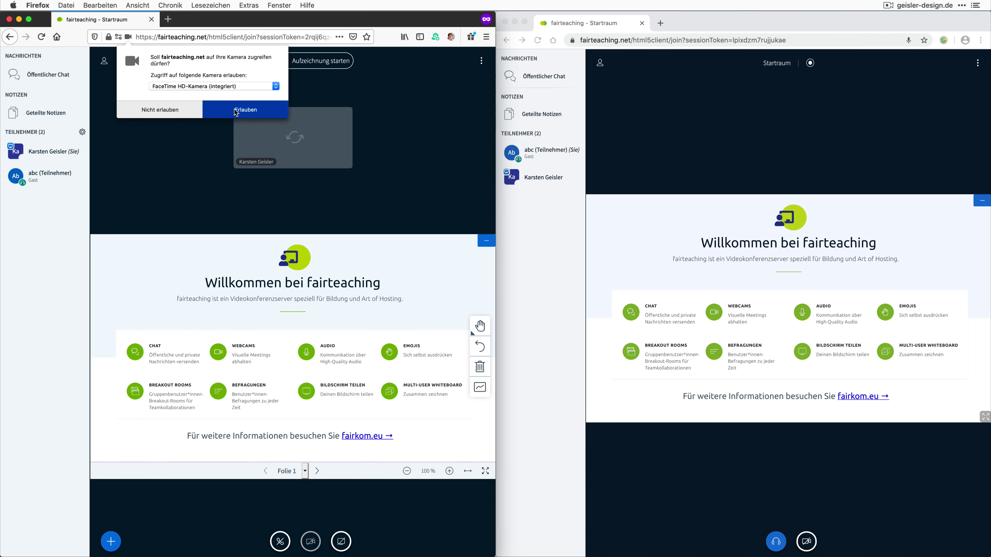
{"action": "left_click", "coordinate": [236, 110]}
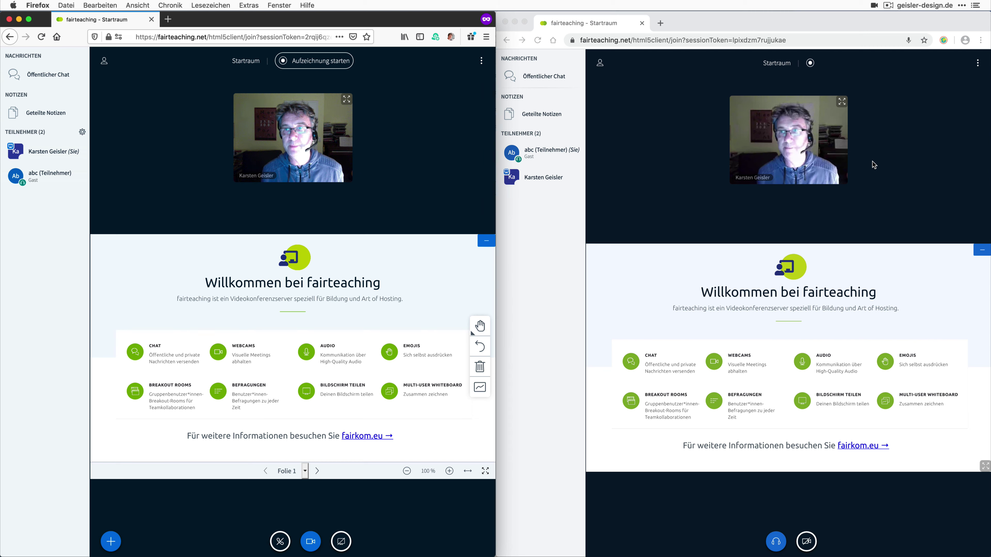
{"action": "left_click", "coordinate": [310, 544]}
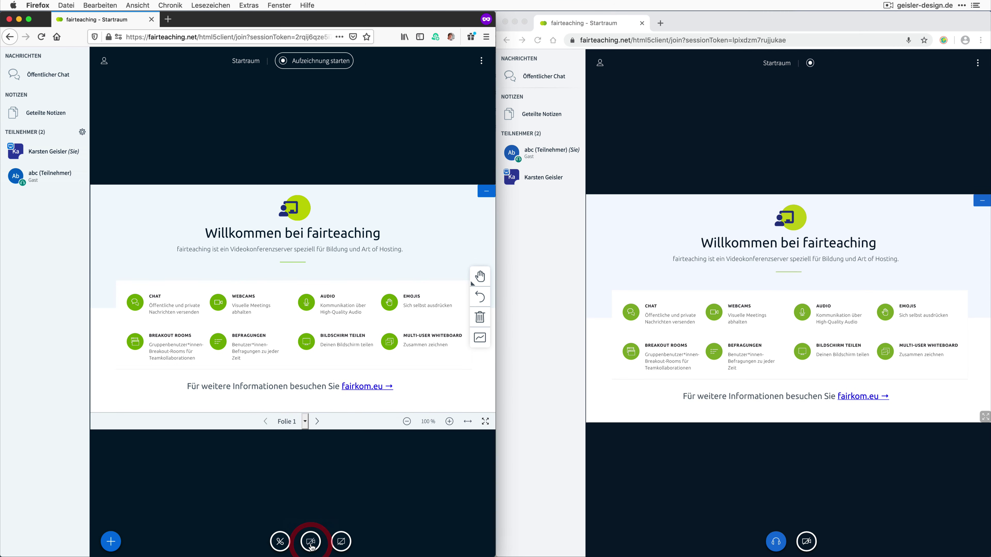
- Start sharing the moderator's screen, select the fairteaching | fairkom window as the source, check it, and decline the screen access
{"action": "left_click", "coordinate": [344, 544]}
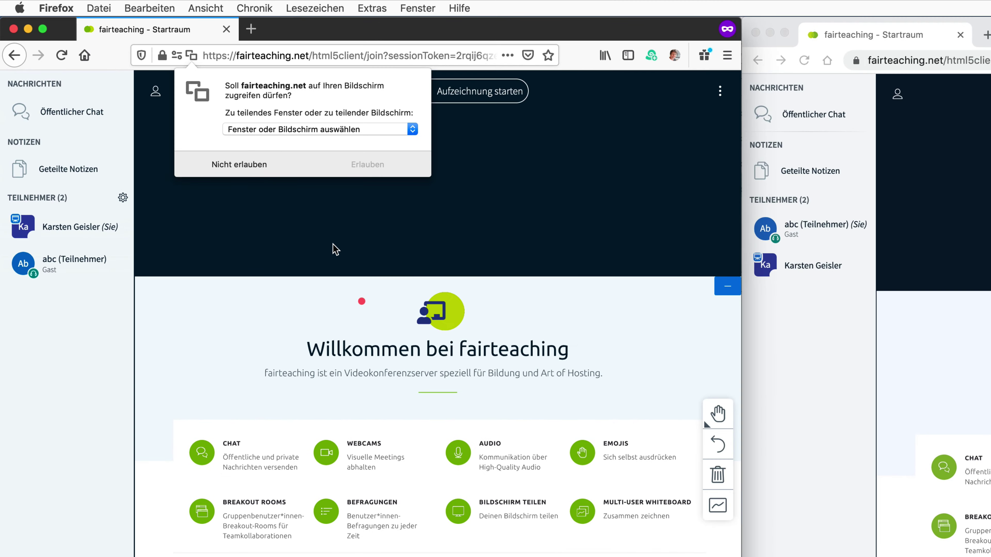
{"action": "left_click", "coordinate": [323, 127]}
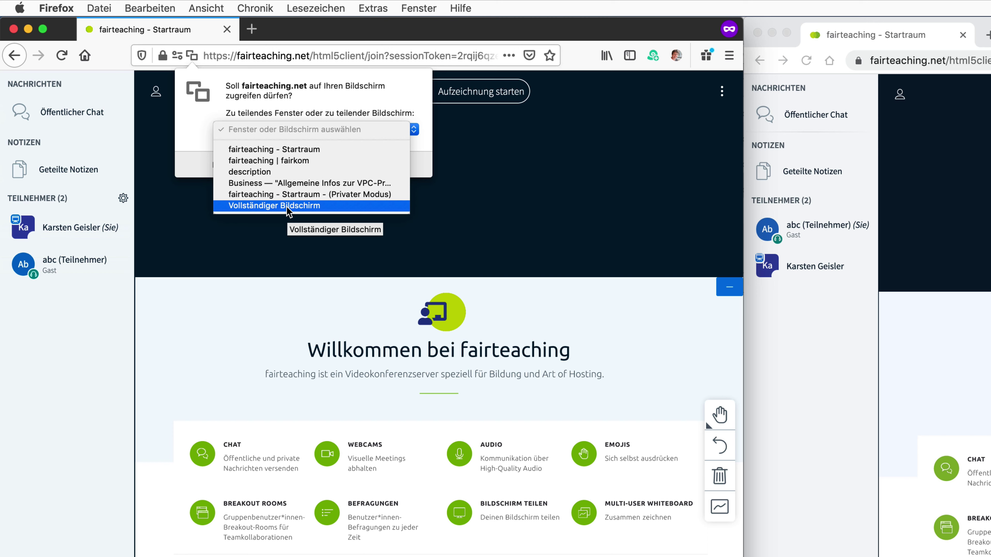
{"action": "left_click", "coordinate": [308, 208]}
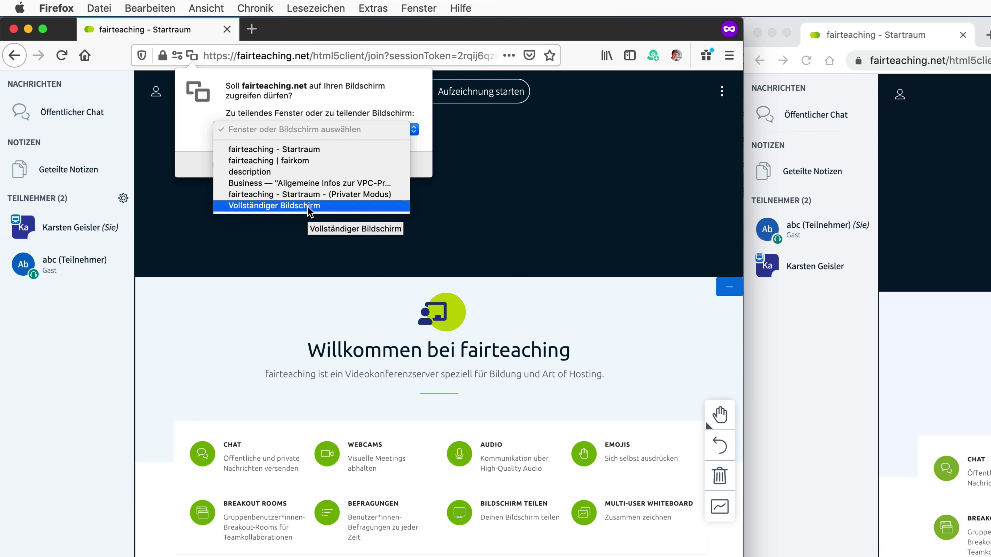
{"action": "left_click", "coordinate": [314, 161]}
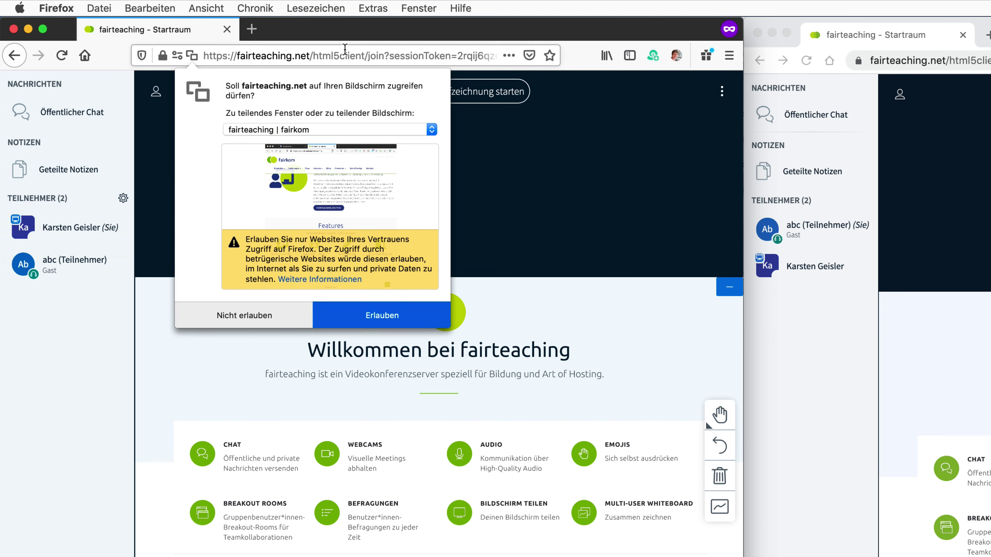
{"action": "left_click_drag", "start_coordinate": [306, 61], "coordinate": [465, 261]}
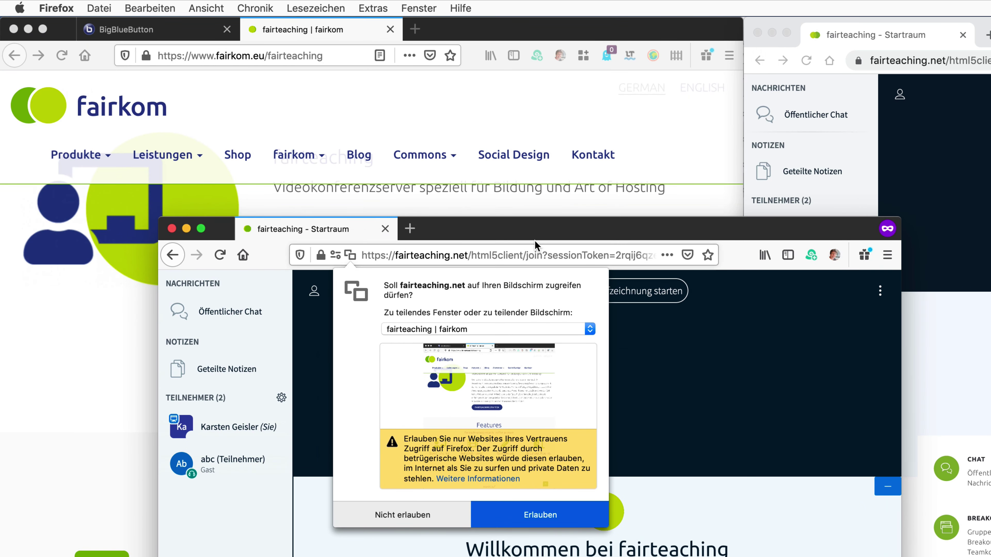
{"action": "left_click_drag", "start_coordinate": [540, 237], "coordinate": [386, 39]}
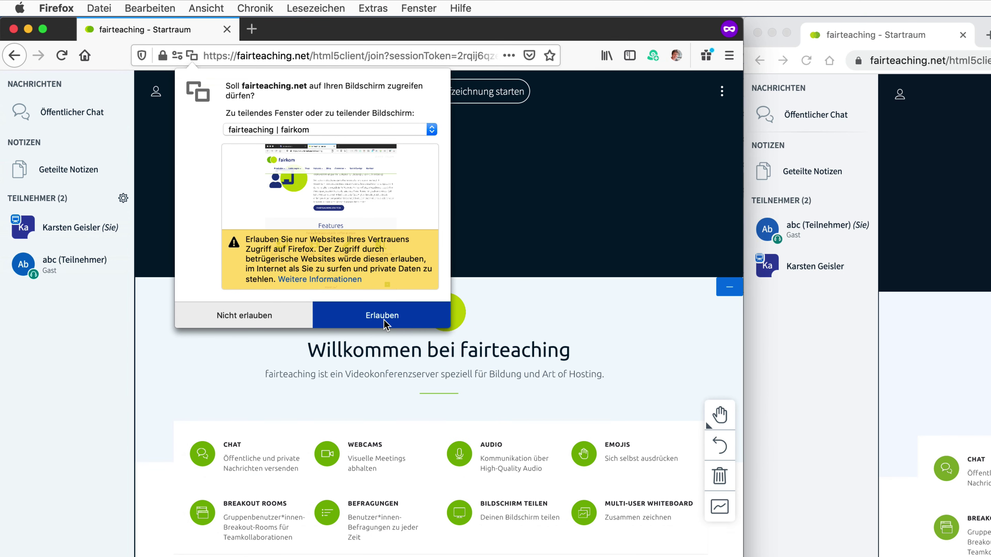
{"action": "left_click", "coordinate": [246, 319]}
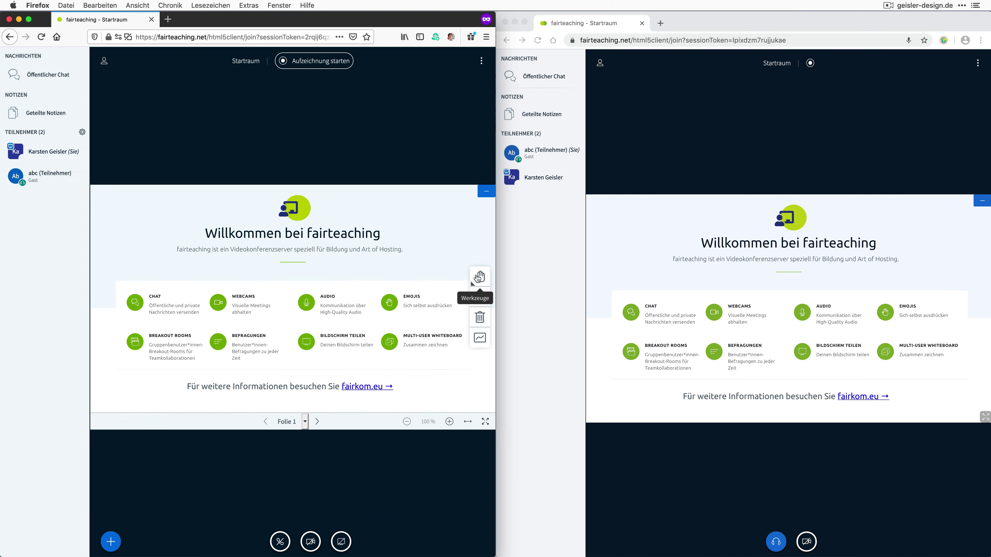
- Show the available whiteboard drawing tools for the moderator's presentation
{"action": "left_click", "coordinate": [478, 277]}
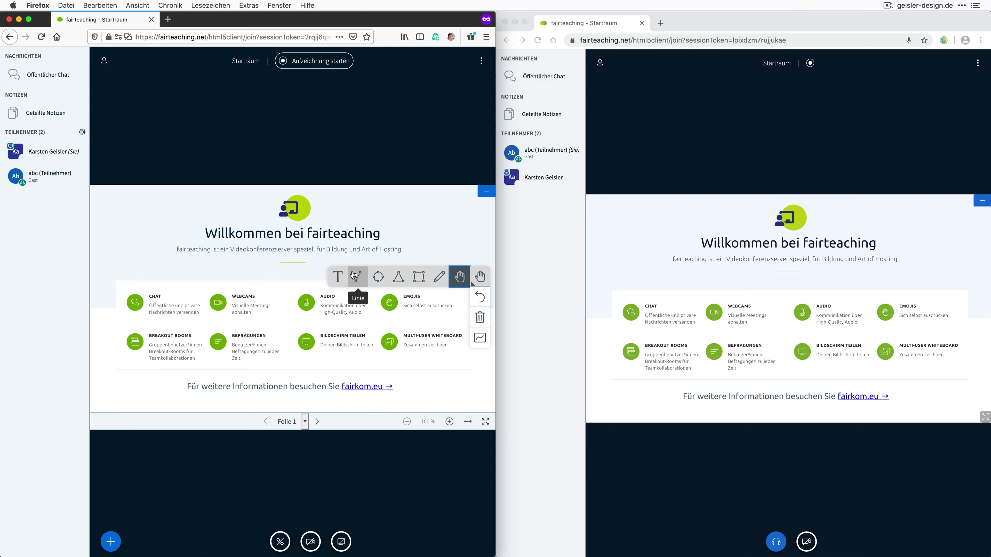